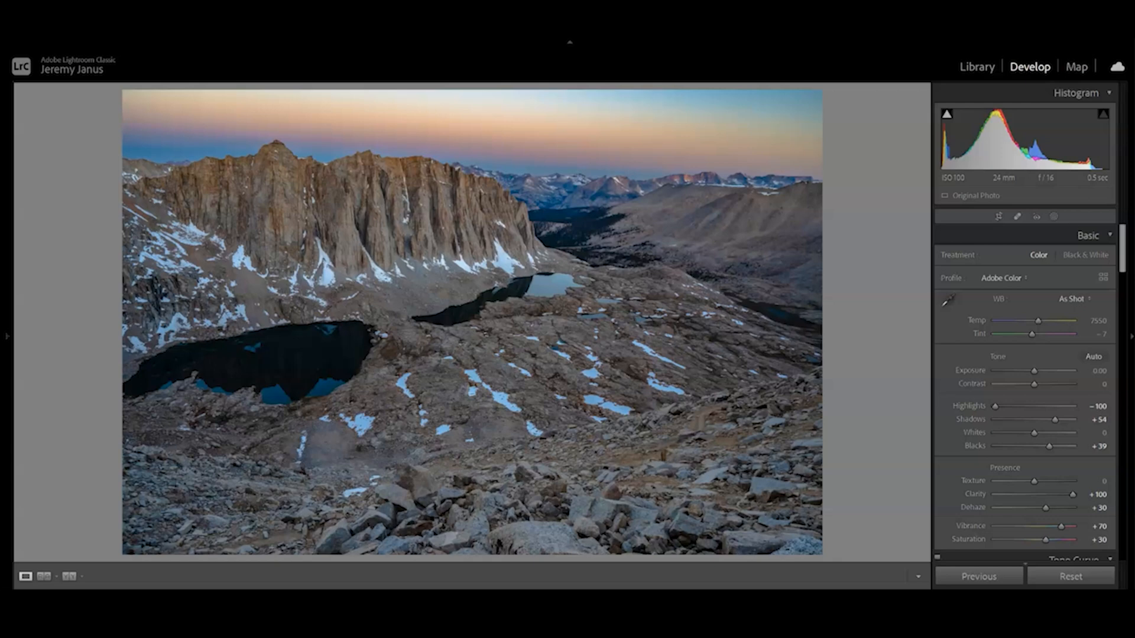
Show the before and after versions of the mountain photo side by side and reset all its develop adjustments.
left_click(69, 576)
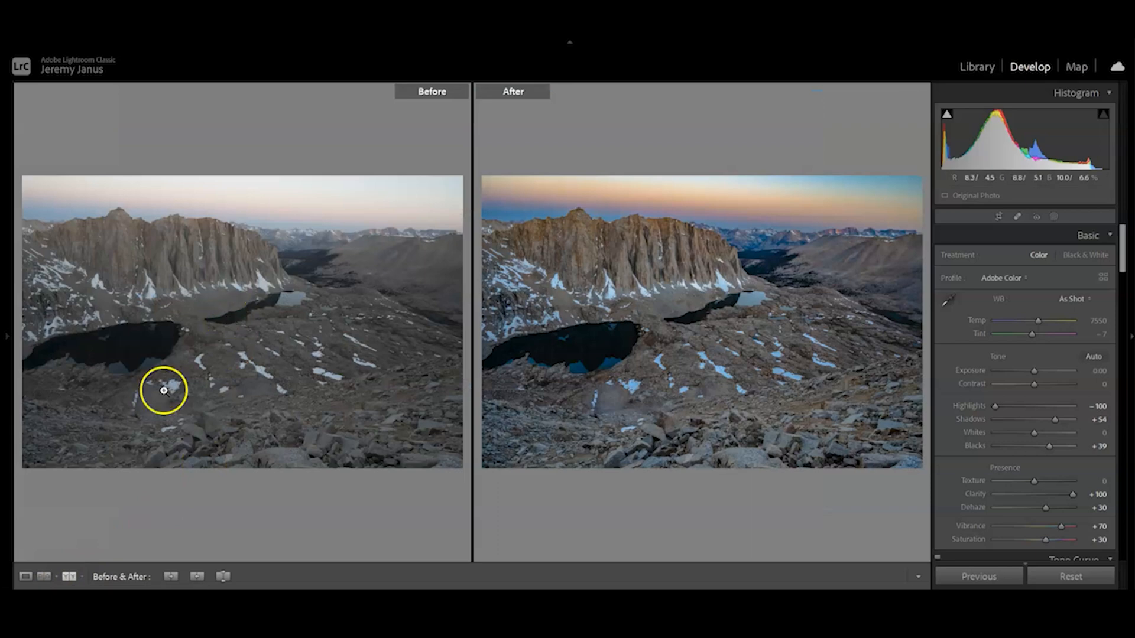
left_click(1053, 576)
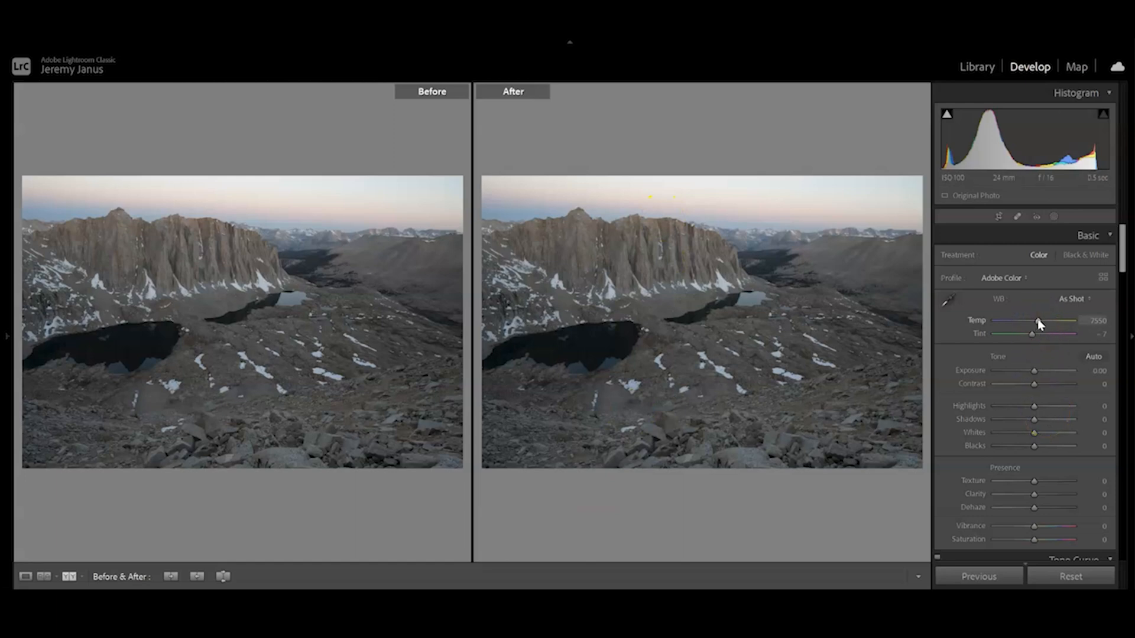
Try shifting the white balance Tint to −93, and undo the change.
left_click_drag(1039, 322, 1009, 336)
key("ctrl+z")
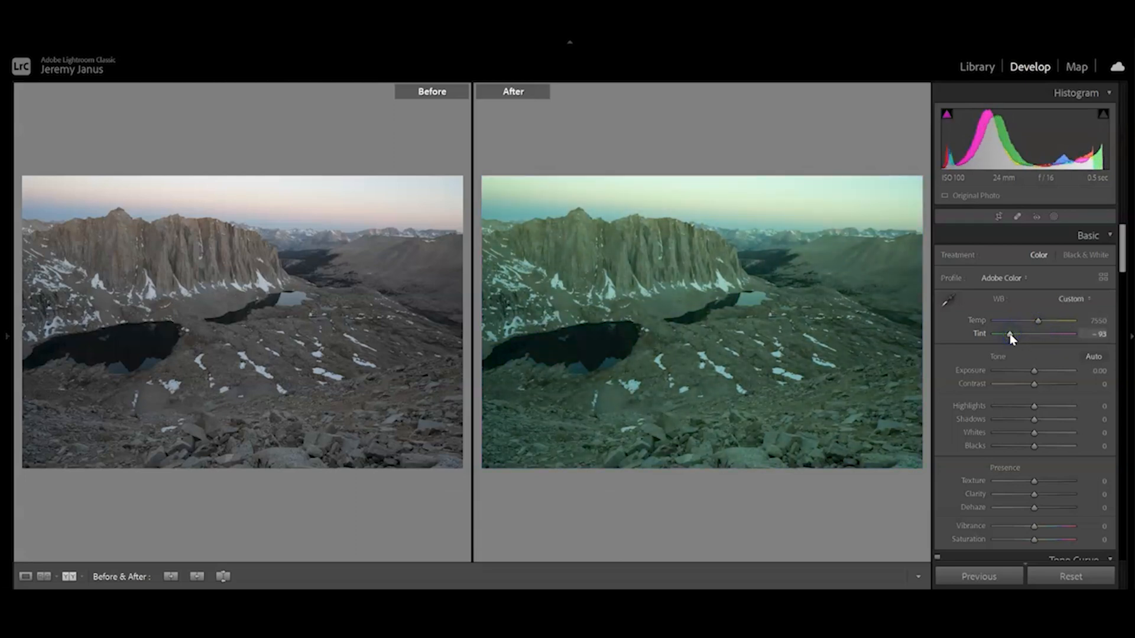
key("ctrl+z")
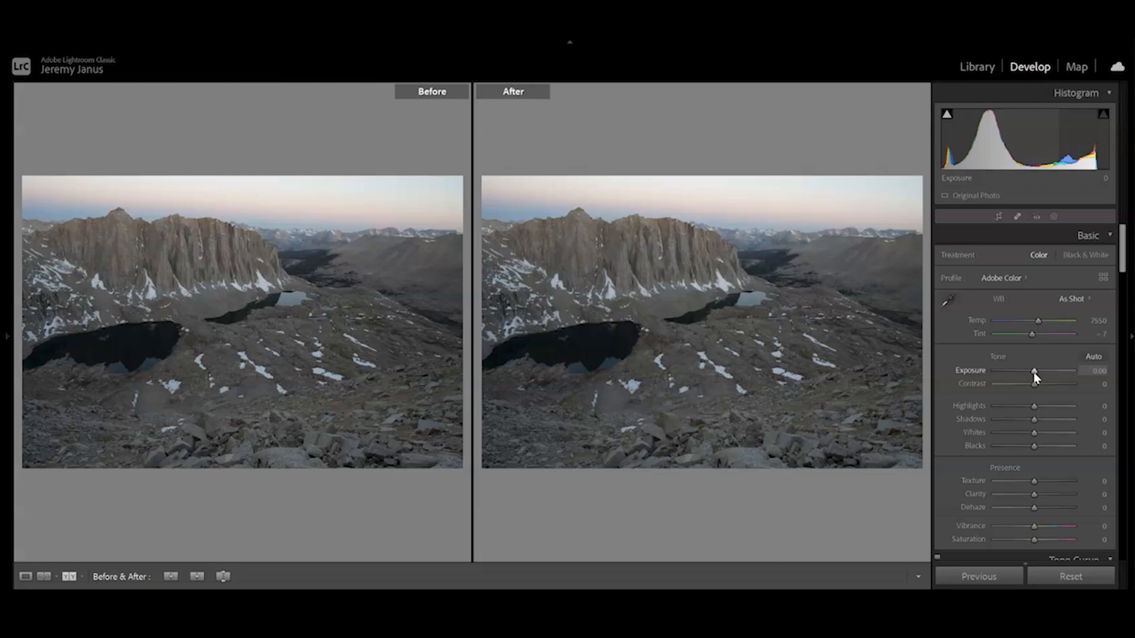
Try the Contrast at its maximum of +100, and reset it to 0.
left_click_drag(1034, 384, 1071, 383)
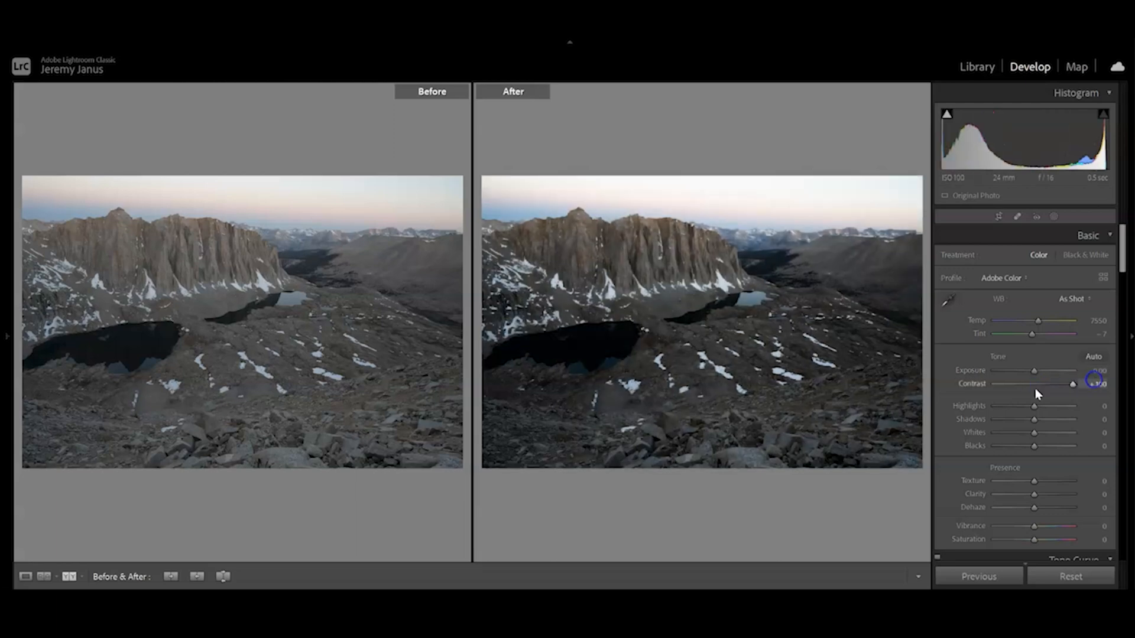
left_click(959, 388)
double_click(963, 384)
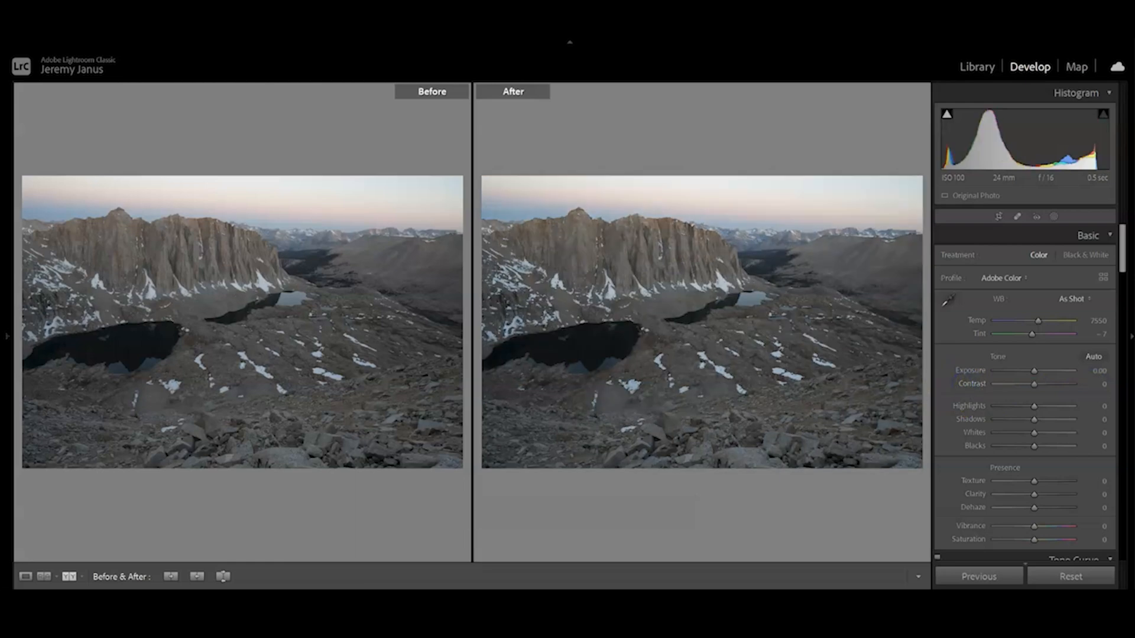
Balance the photo's tones with Highlights at −100, Shadows at +63 and Blacks at +60.
left_click(1029, 406)
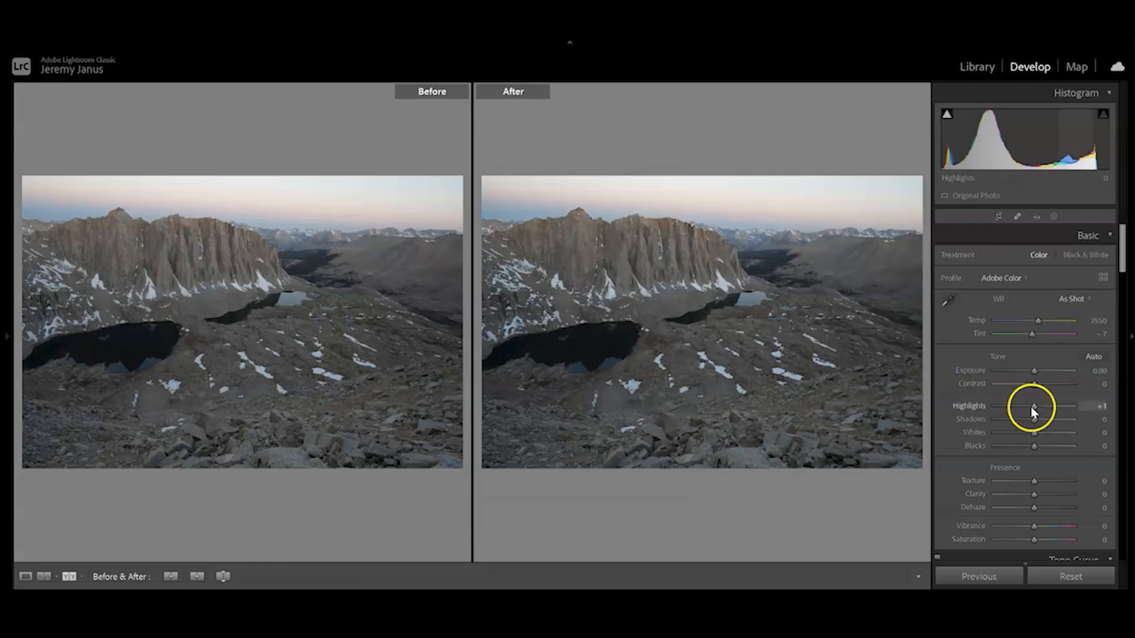
left_click_drag(1033, 412, 970, 405)
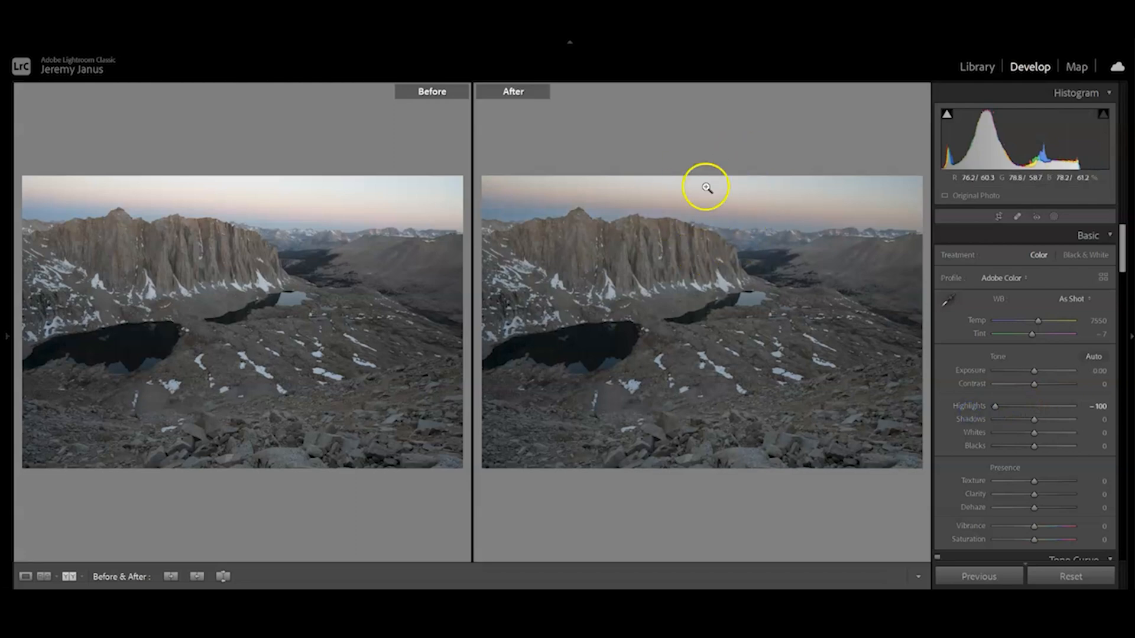
left_click(1034, 420)
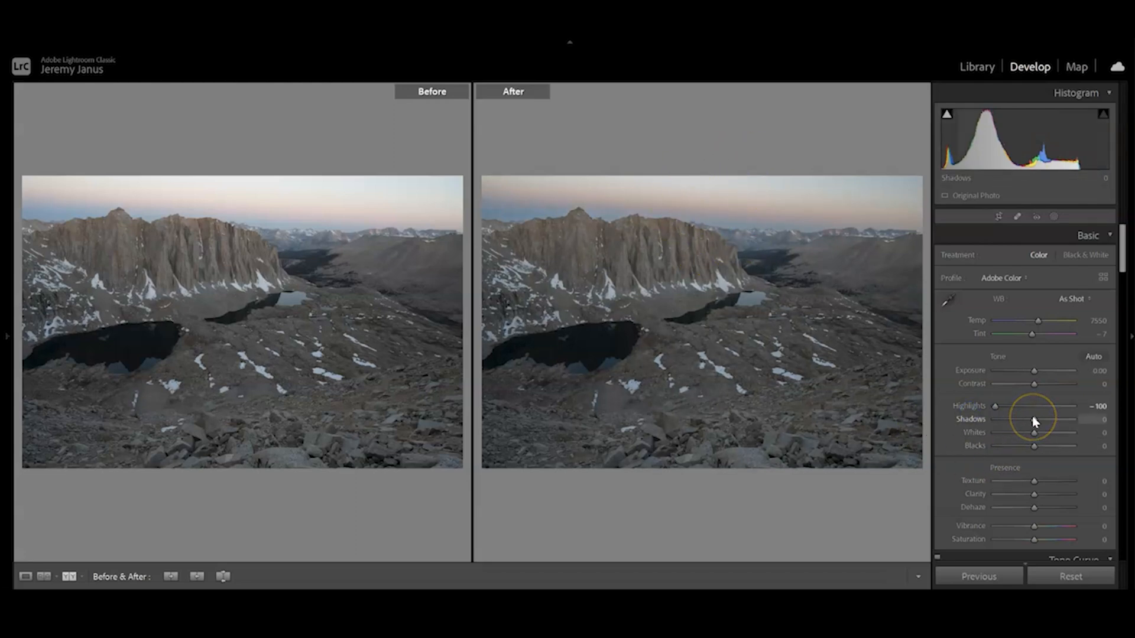
left_click_drag(1034, 421, 1060, 454)
left_click(1036, 448)
left_click(1039, 431)
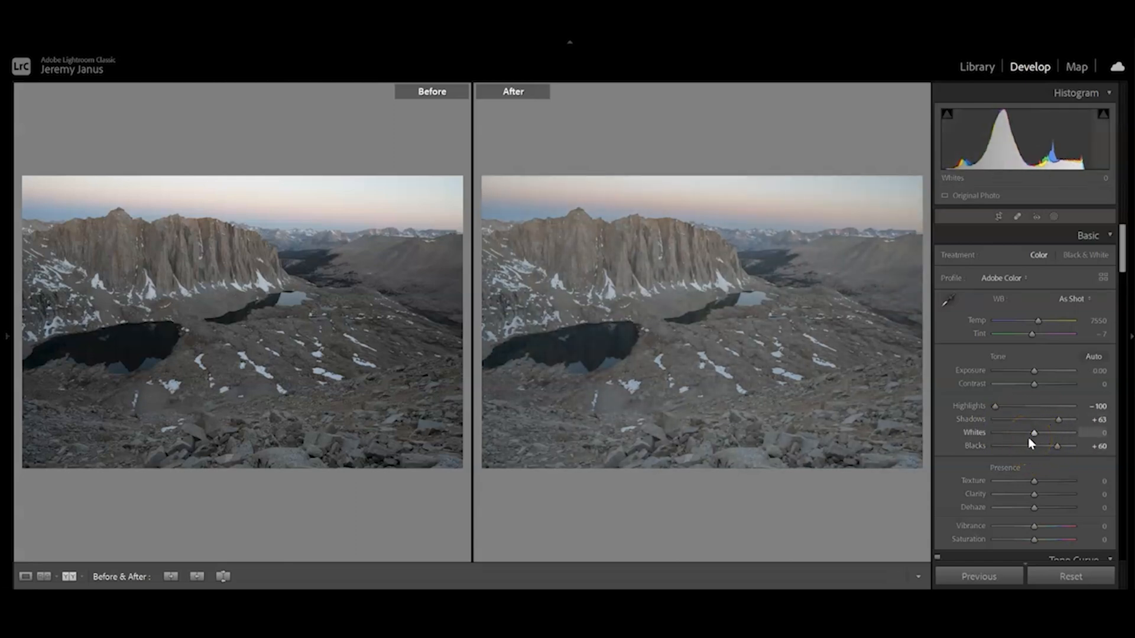
Set Clarity to +100 and compare the rock and lake detail with the original.
left_click(1016, 507)
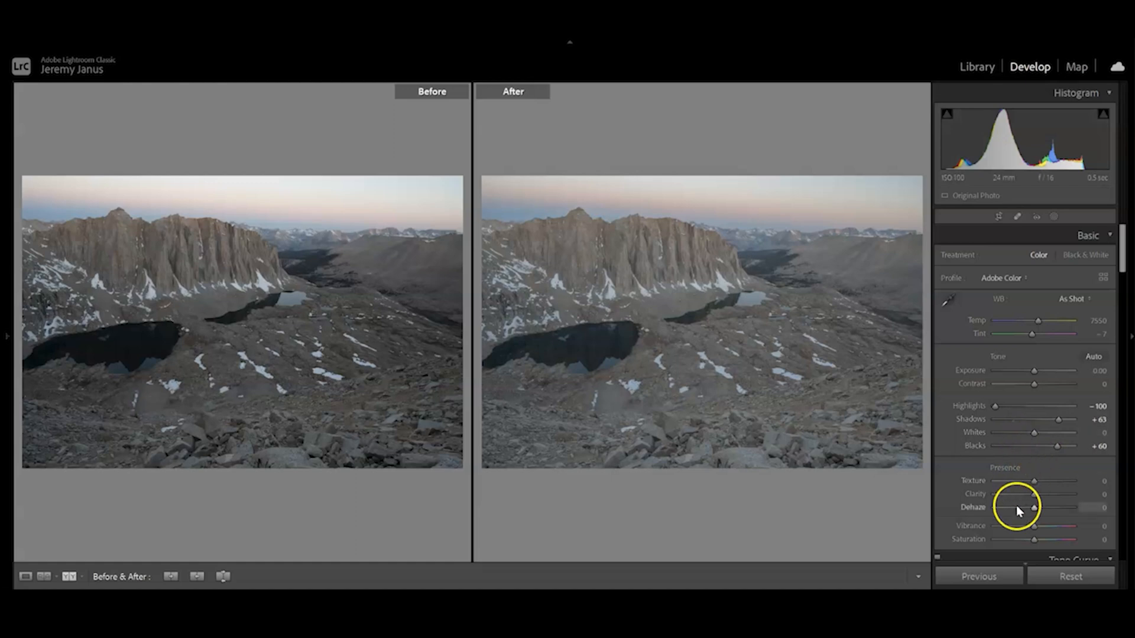
left_click(1033, 498)
left_click_drag(1034, 498, 1107, 497)
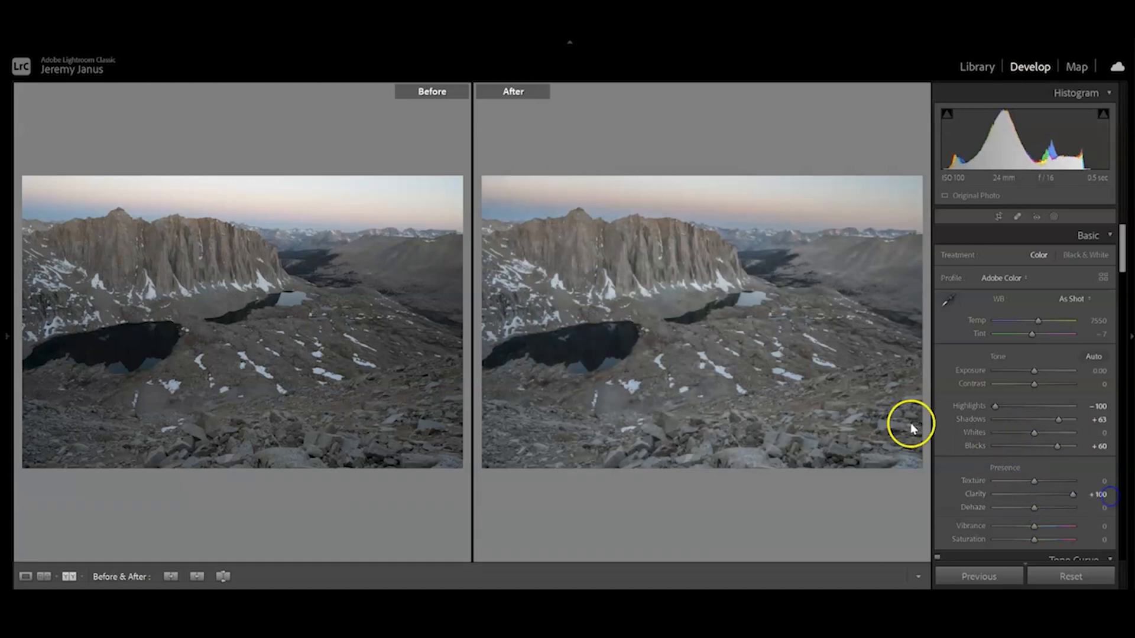
left_click(848, 409)
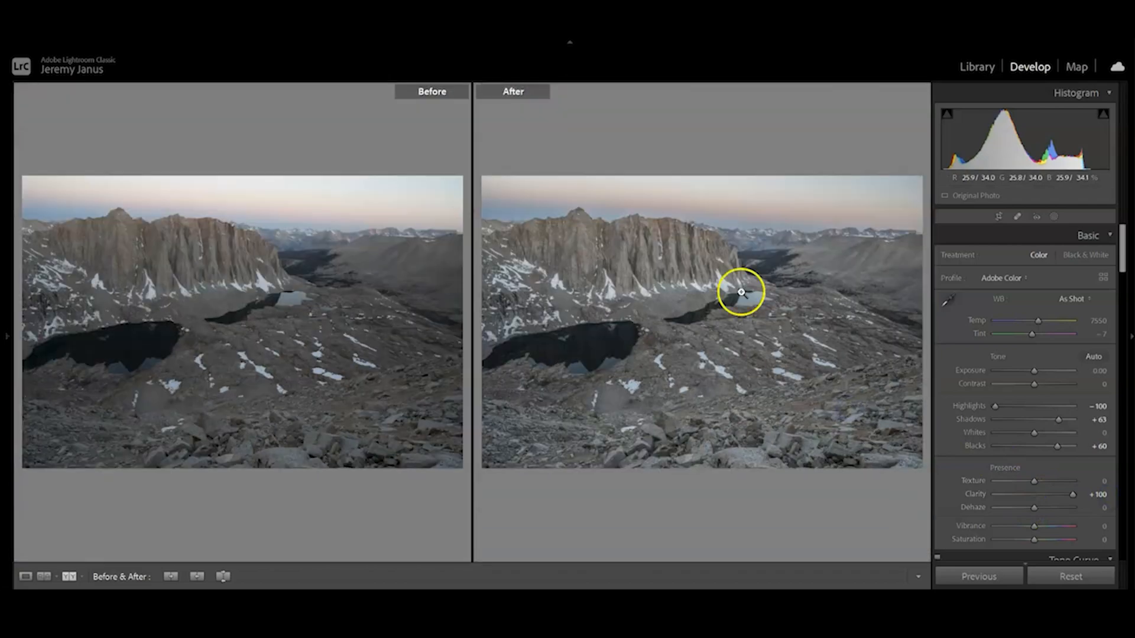
left_click(684, 222)
left_click_drag(731, 249, 581, 190)
left_click_drag(717, 380, 602, 209)
left_click_drag(699, 379, 699, 379)
left_click(685, 393)
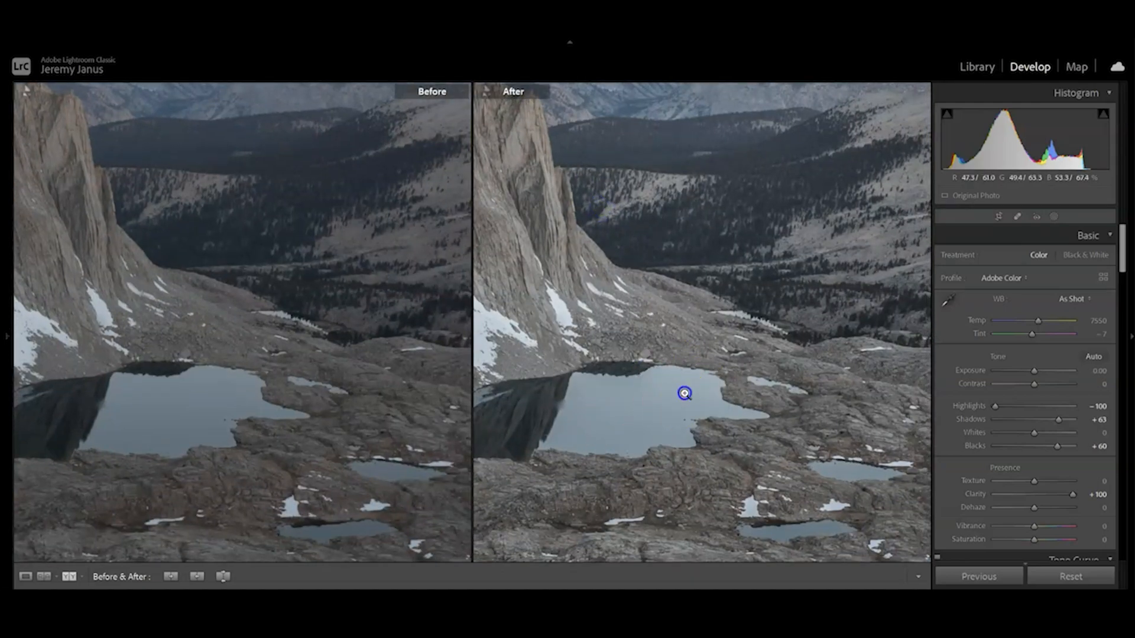
Try Dehaze at +62 and at +100, inspecting the sky above the distant mountains.
left_click(1034, 510)
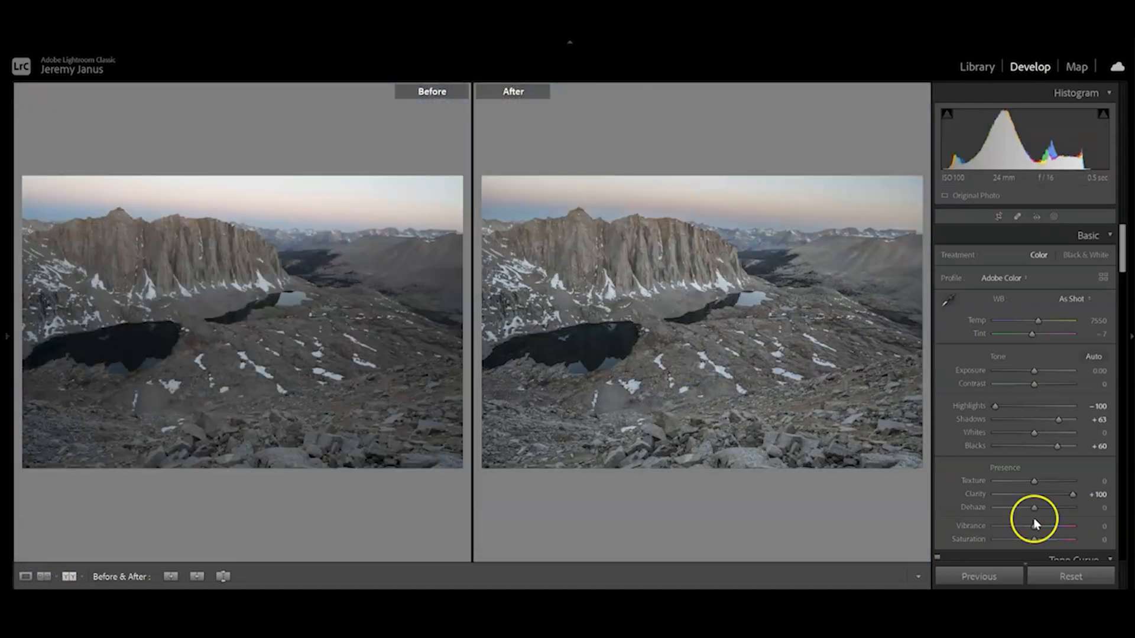
left_click_drag(1035, 515, 1059, 512)
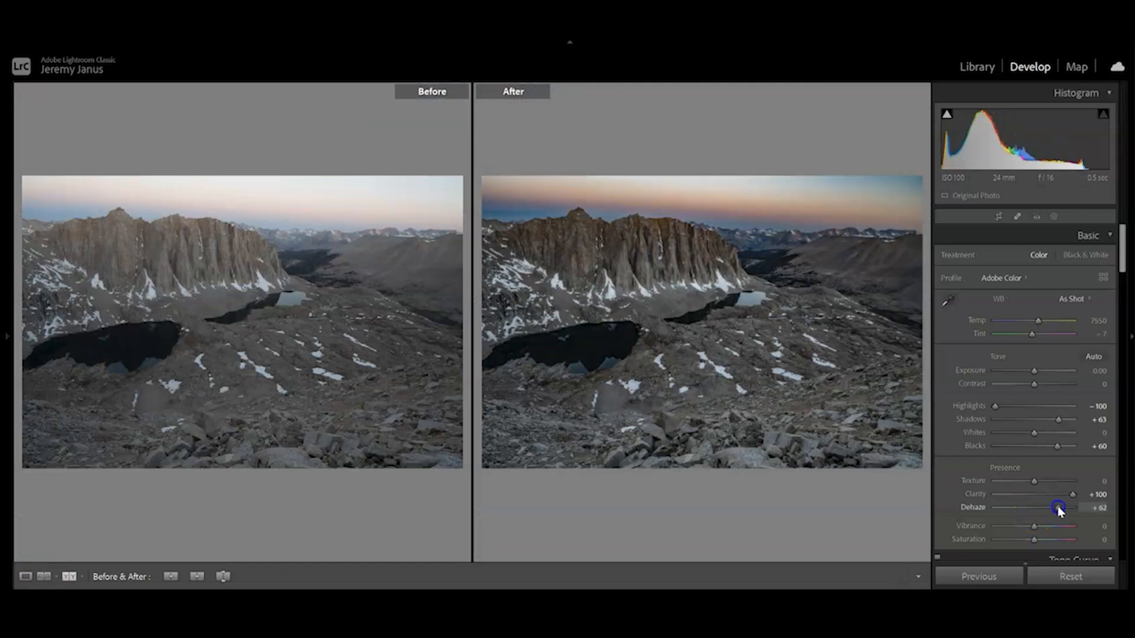
left_click(772, 199)
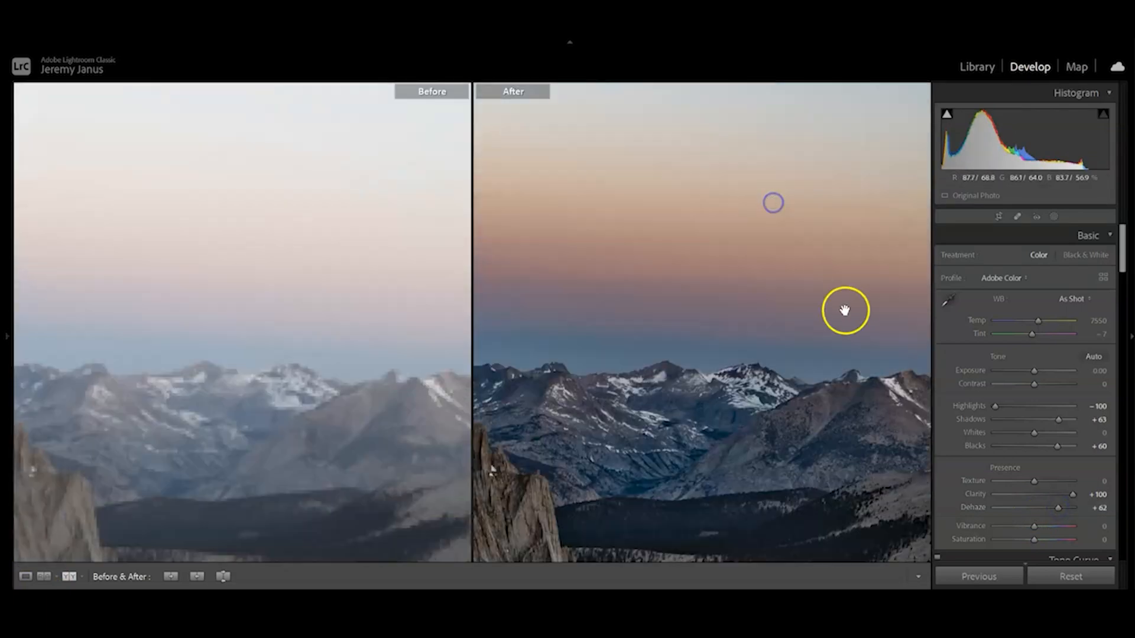
left_click_drag(806, 326, 585, 423)
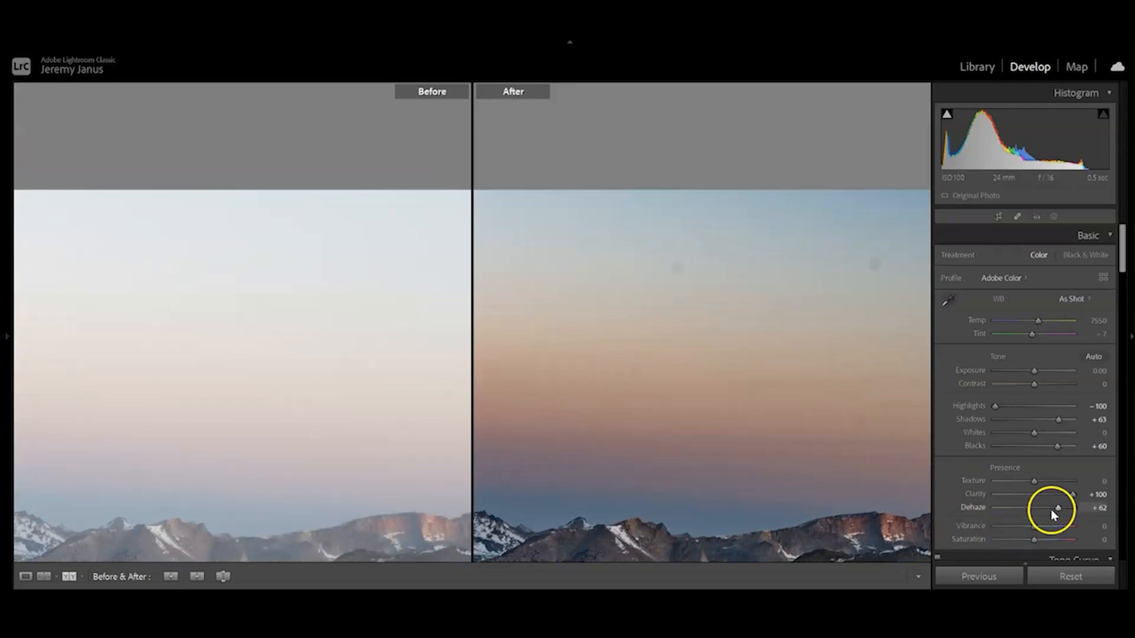
left_click_drag(1058, 512, 1074, 514)
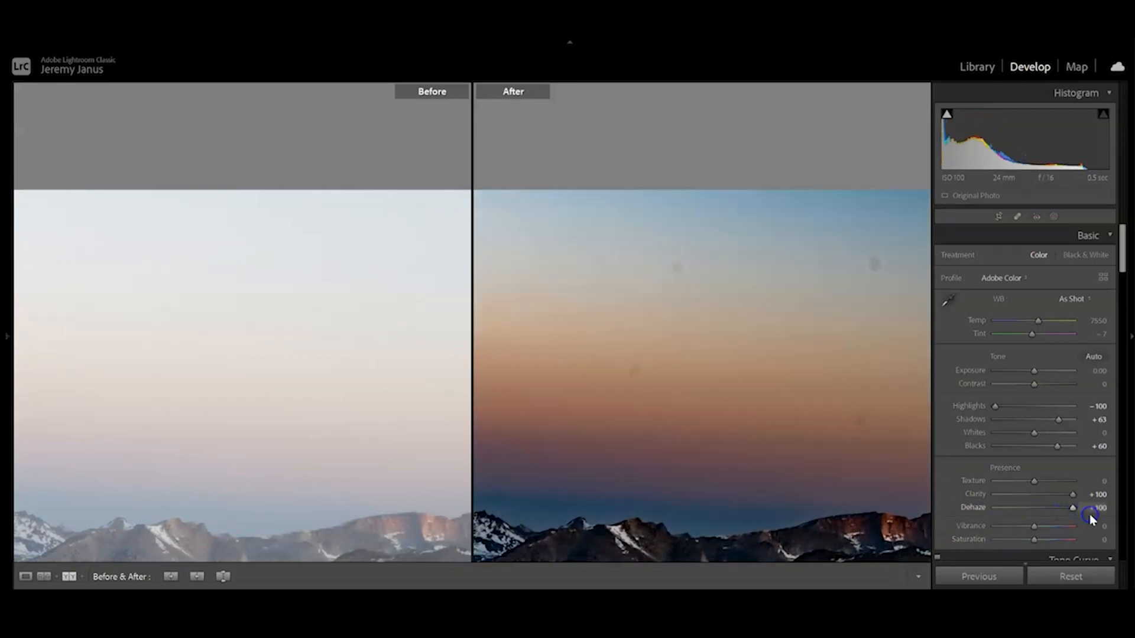
left_click_drag(607, 363, 833, 352)
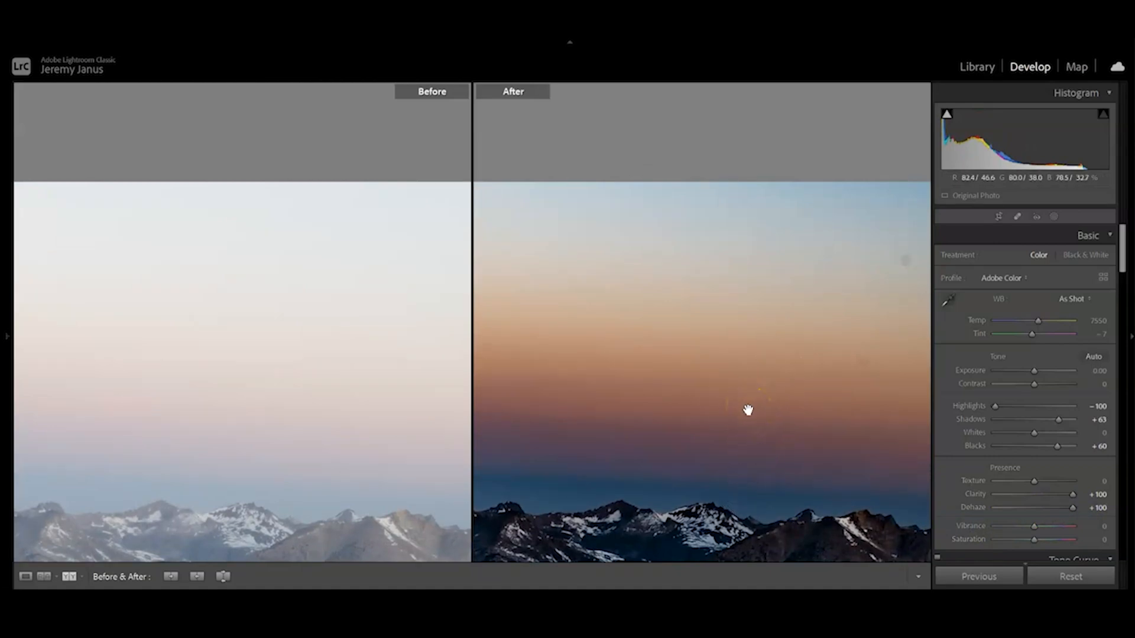
left_click(831, 443)
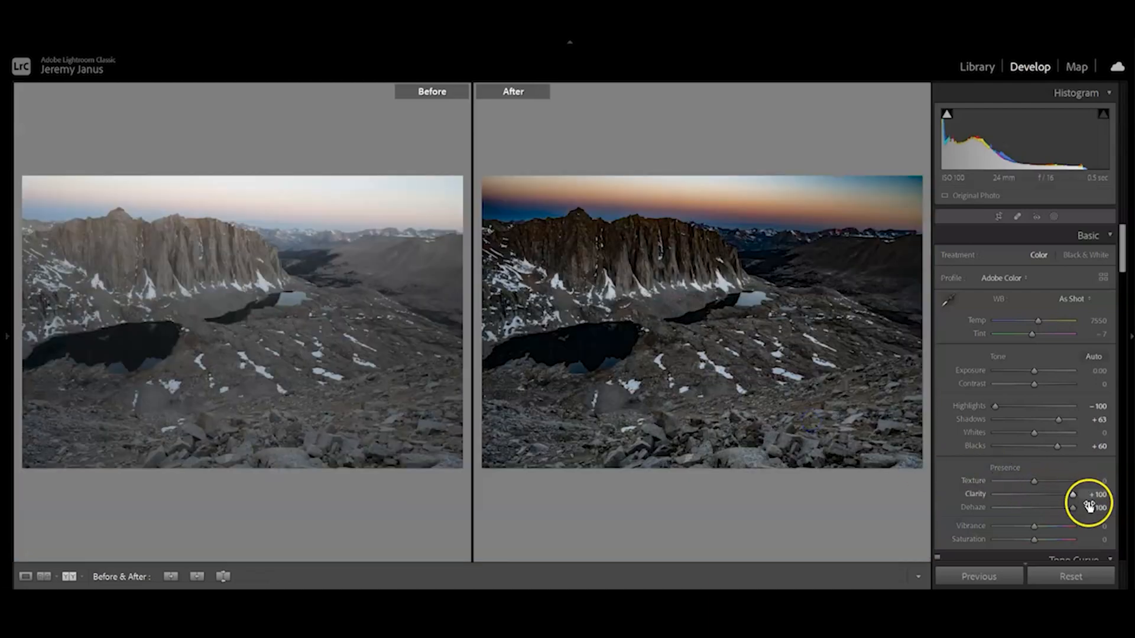
Set Dehaze to +30.
left_click(1098, 512)
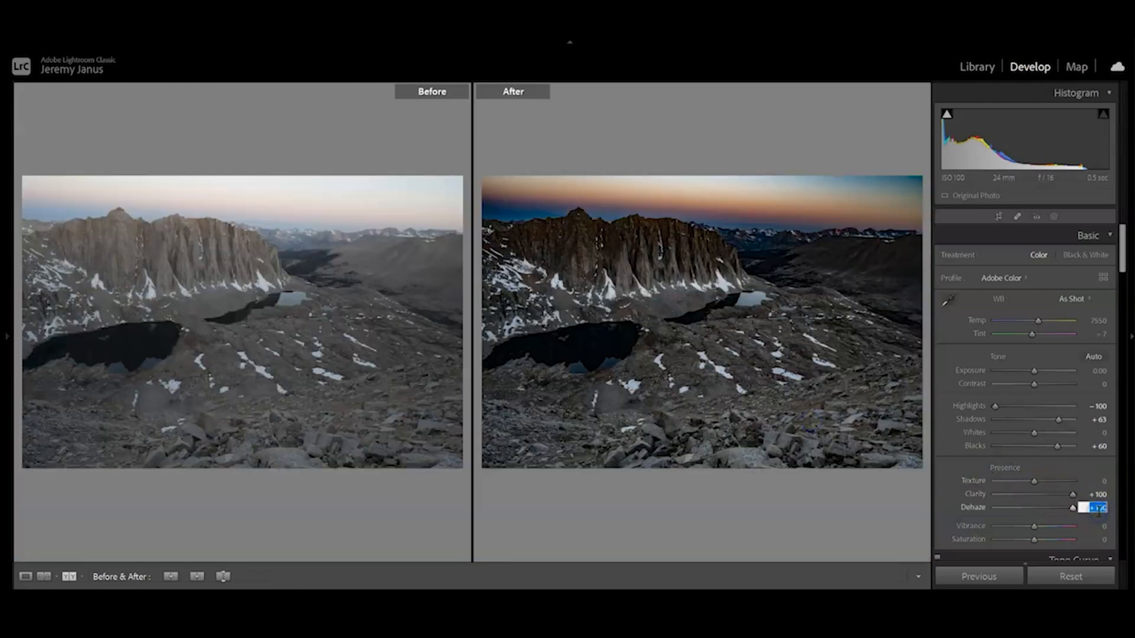
type("30")
key("Return")
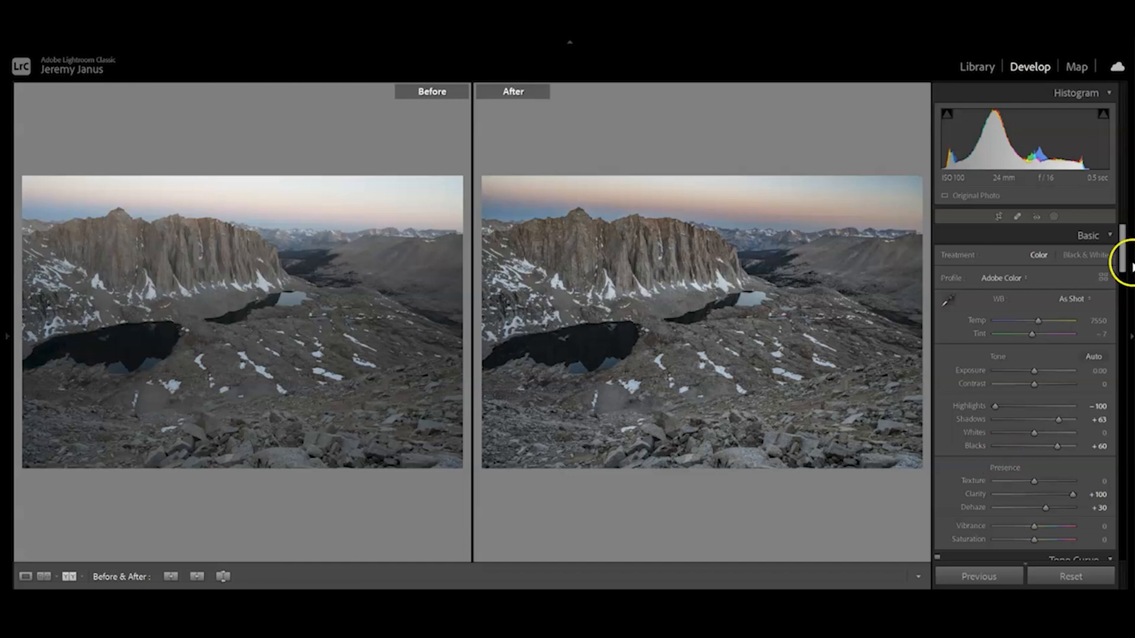
Set Vibrance to +70 and Saturation to +30.
left_click_drag(1117, 245, 1122, 274)
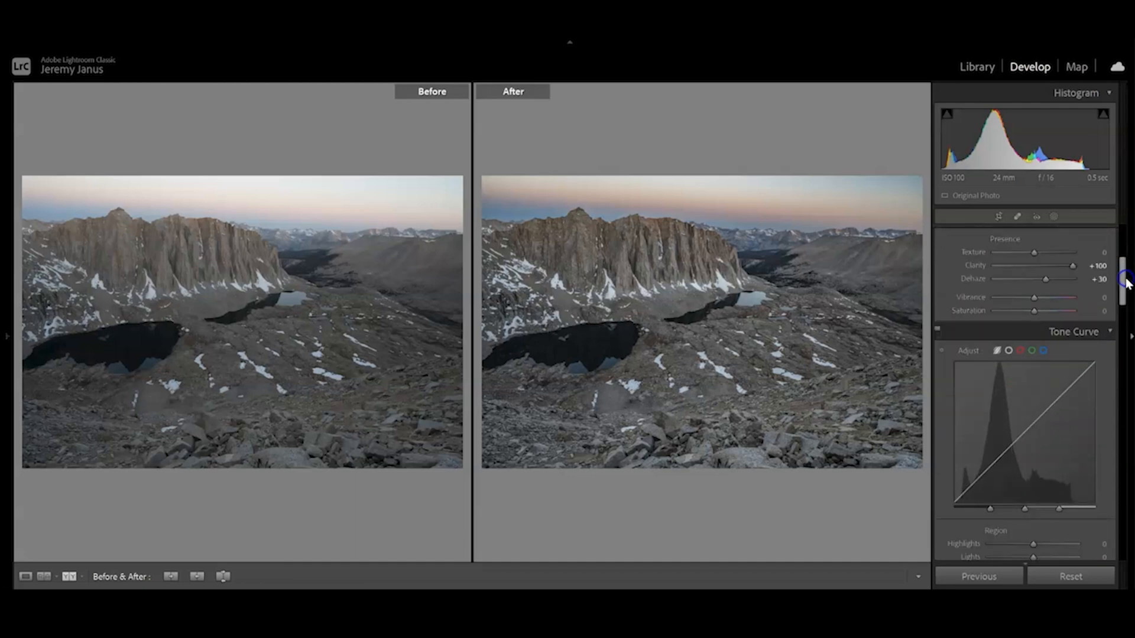
left_click(1100, 297)
type("70")
key("Return")
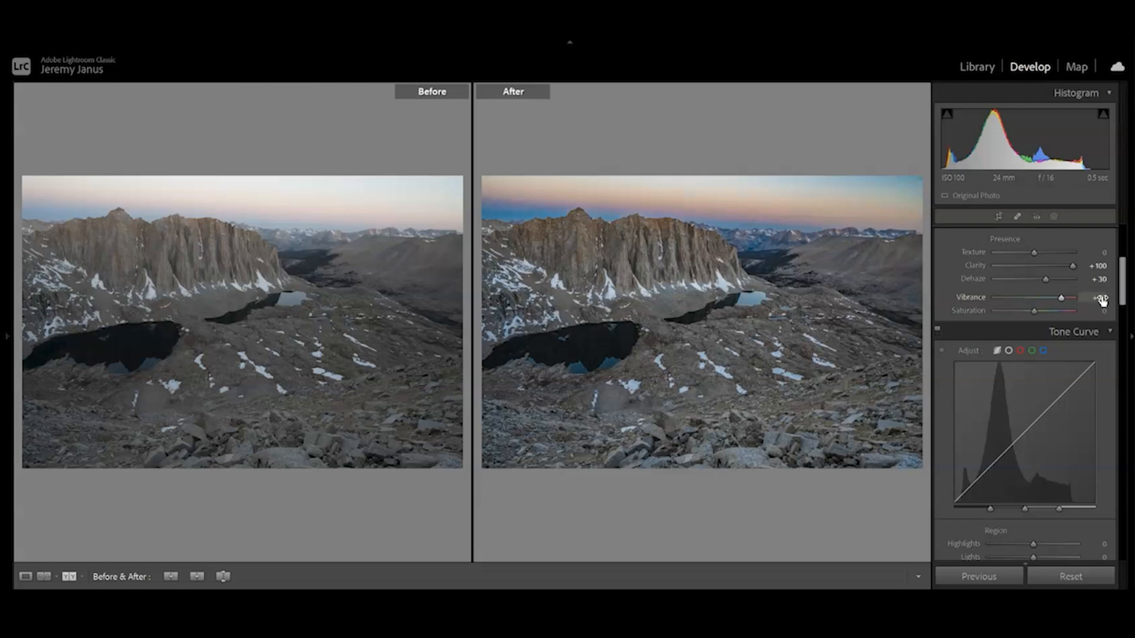
left_click(1099, 311)
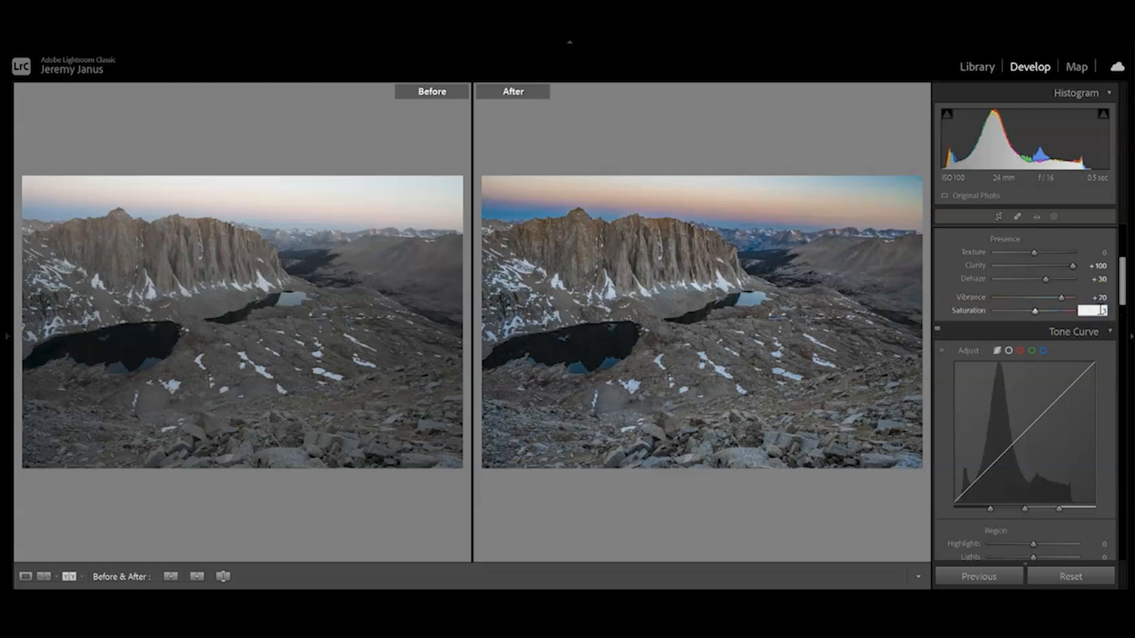
type("30")
key("Return")
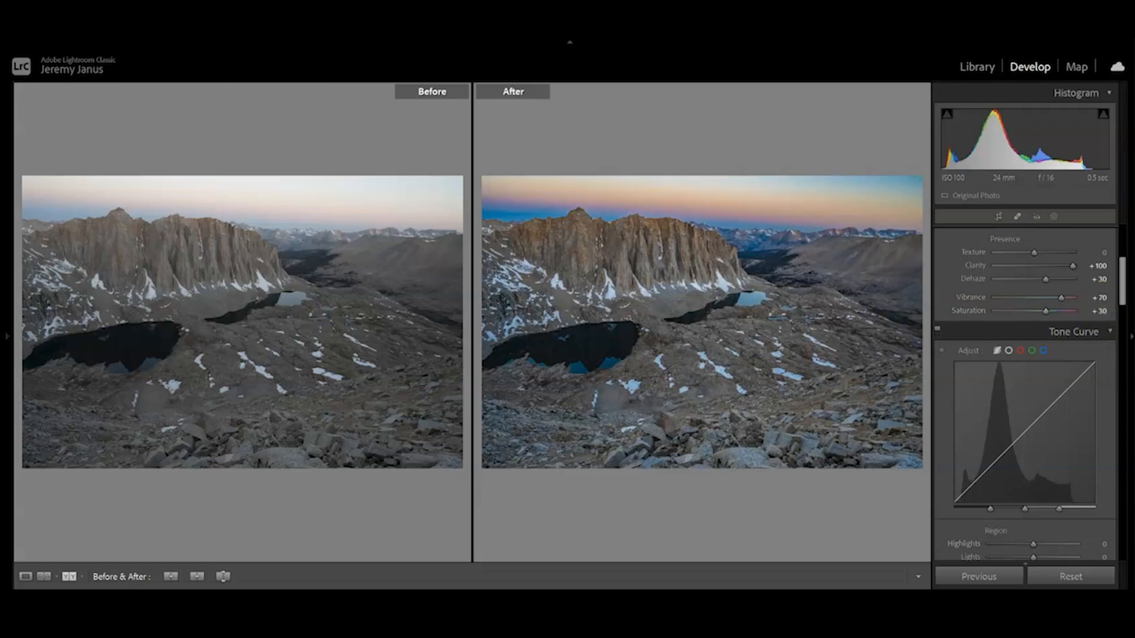
Shape the tone curve regions with Highlights at +28, Lights at −30, Darks at +49 and Shadows at −33.
mouse_move(1116, 273)
left_mouse_down()
mouse_move(1126, 303)
mouse_move(1125, 291)
left_mouse_up()
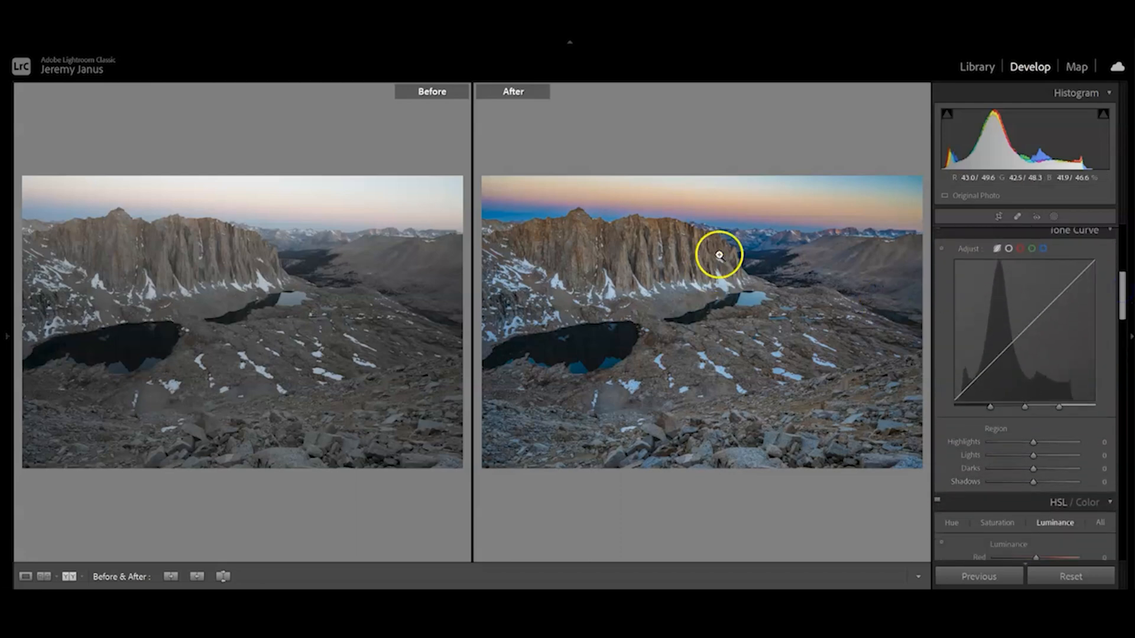
left_click_drag(678, 193, 695, 235)
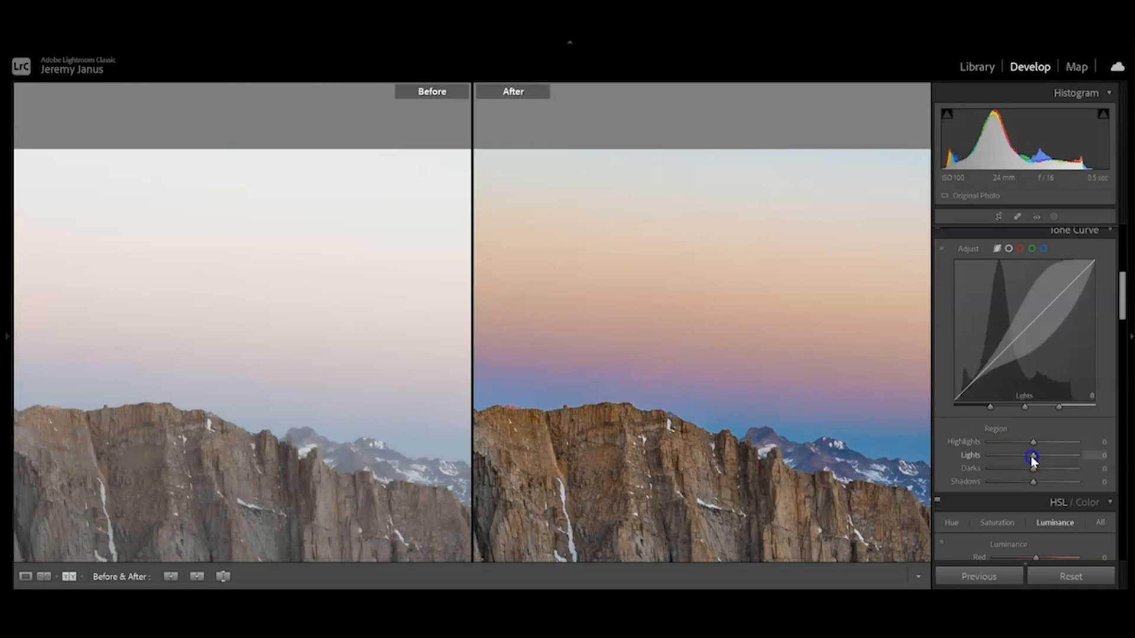
left_click_drag(1032, 459, 1013, 461)
left_click(750, 284)
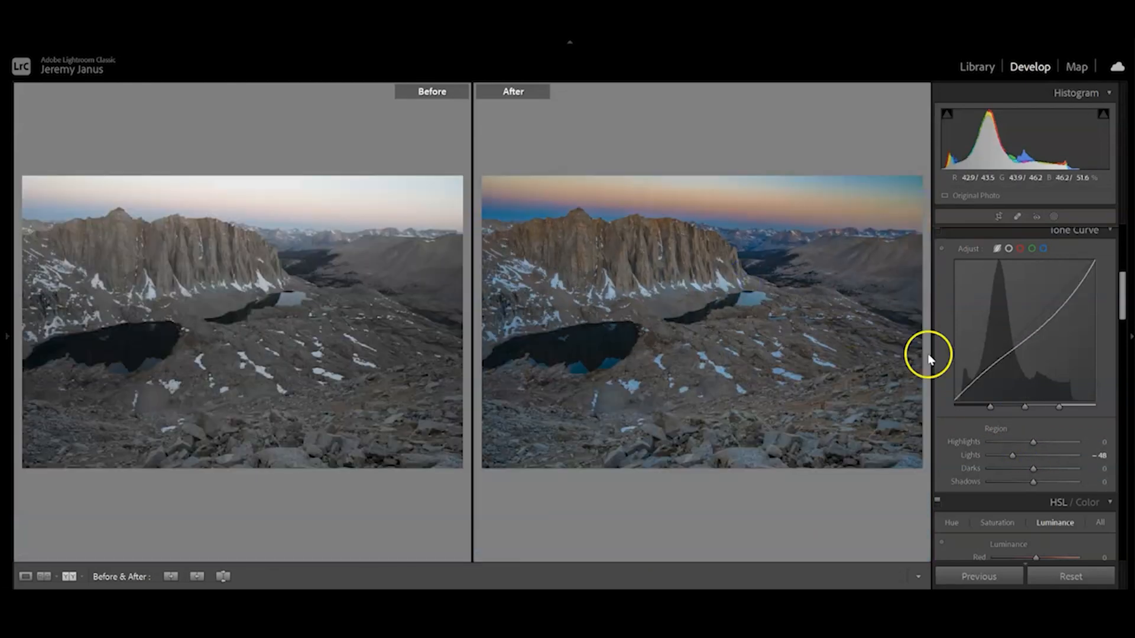
left_click_drag(1013, 455, 1020, 486)
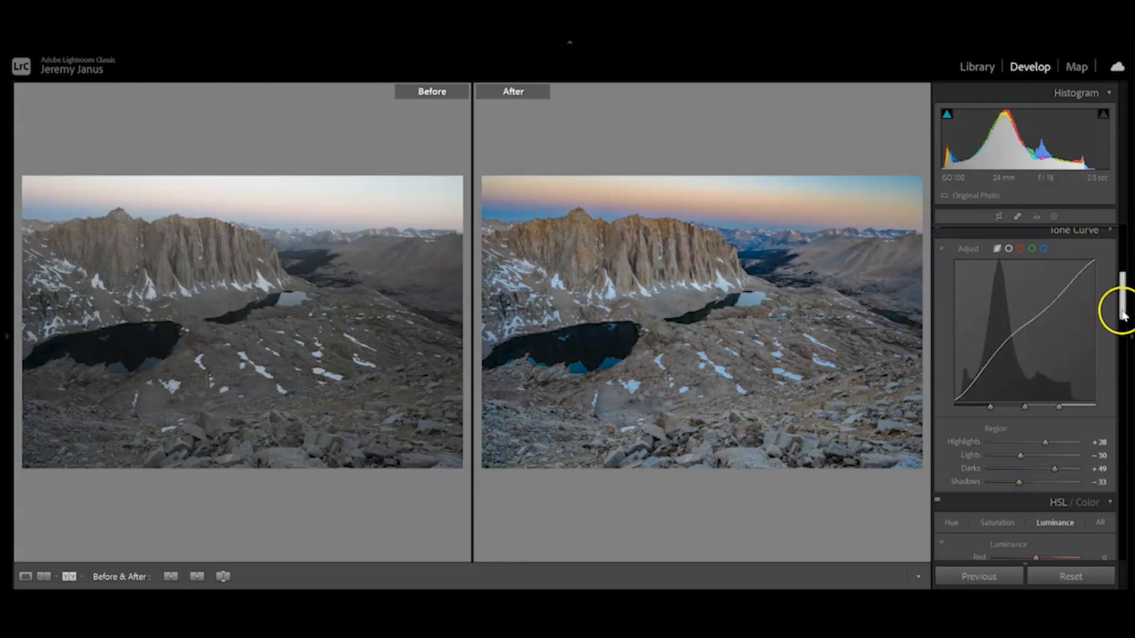
Lower the basic Shadows to +47 and Blacks to +38, and compare the cliff face detail with the original.
left_click_drag(1122, 315, 1121, 269)
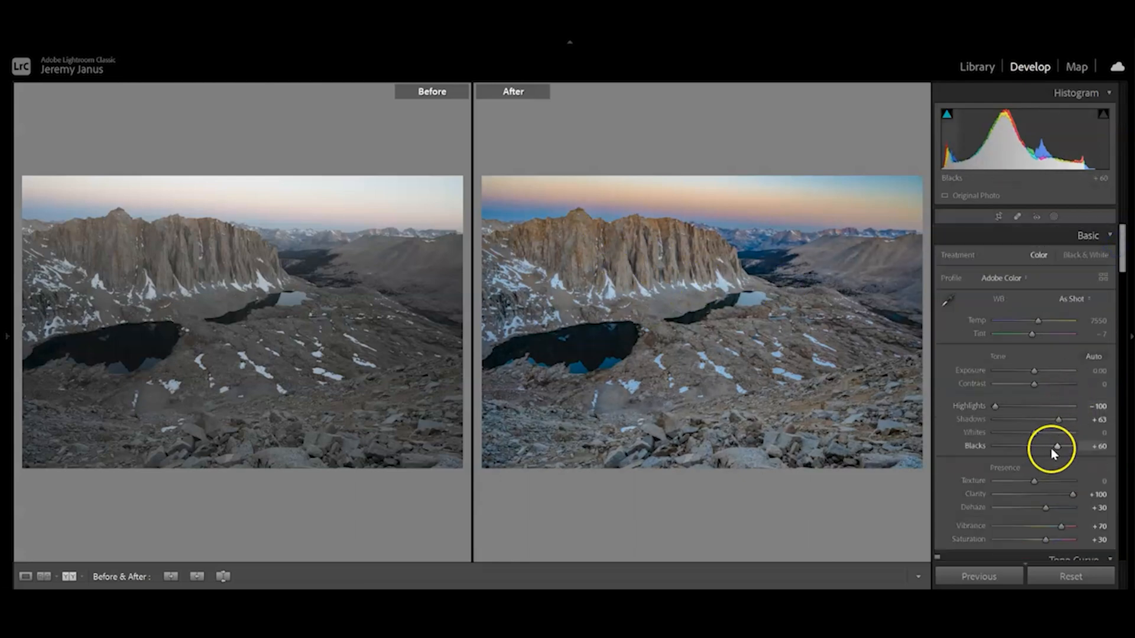
mouse_move(1055, 452)
left_mouse_down()
mouse_move(1054, 423)
mouse_move(1048, 448)
left_mouse_up()
left_click(1057, 420)
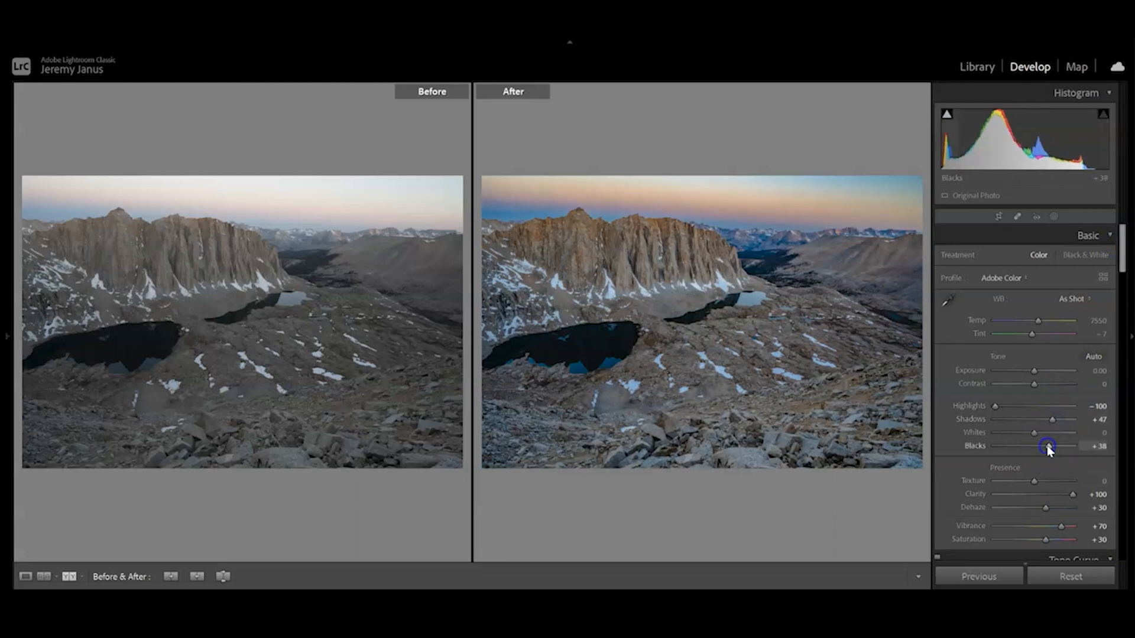
left_click(679, 246)
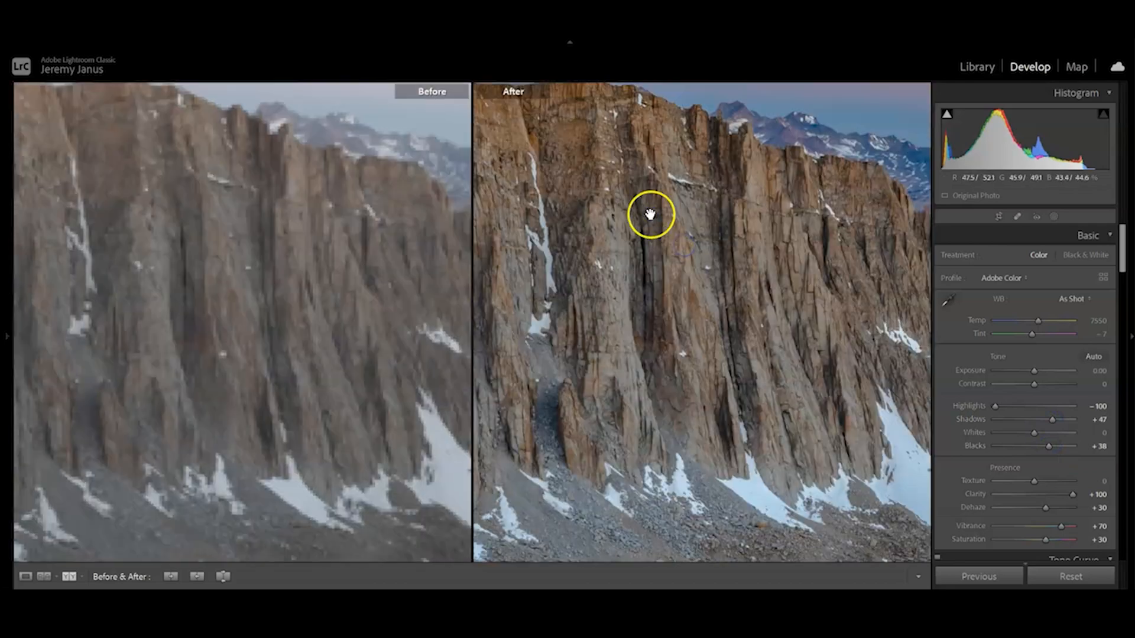
left_click_drag(651, 214, 640, 184)
left_click_drag(701, 352, 616, 319)
left_click(617, 320)
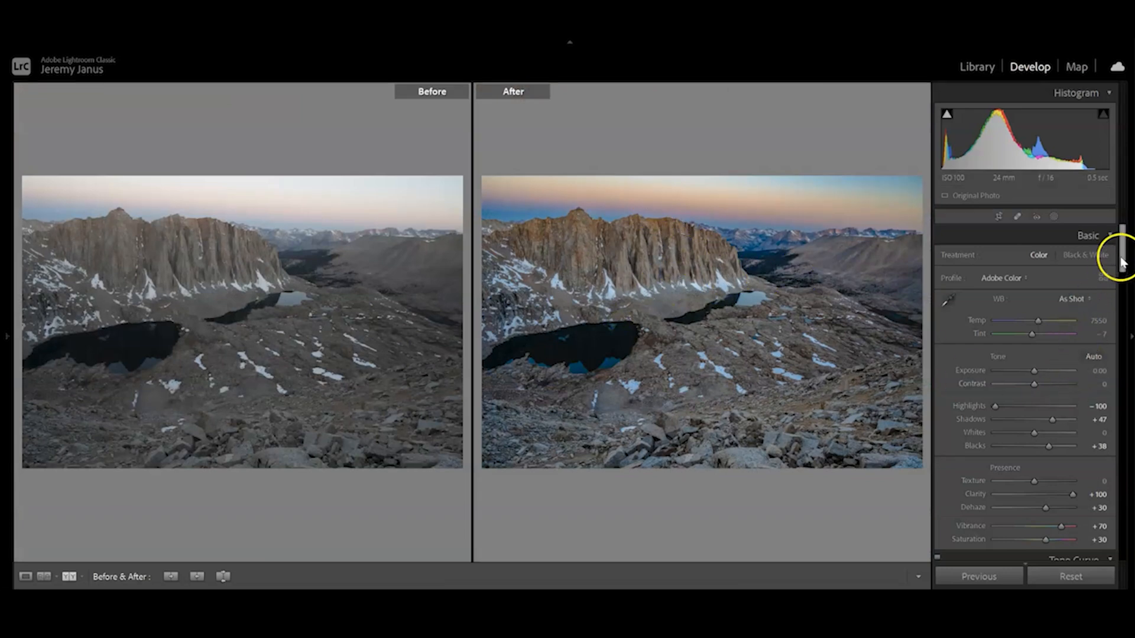
Try shifting the orange hue in the HSL adjustments, and reset the hue to 0.
left_click_drag(1121, 261, 1125, 341)
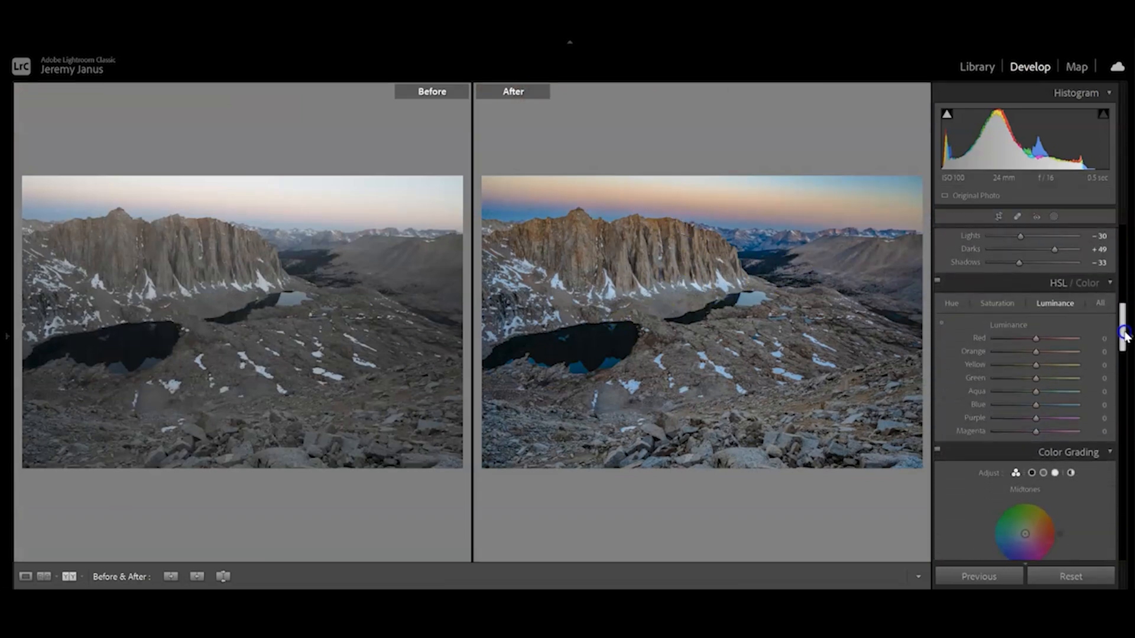
left_click(994, 302)
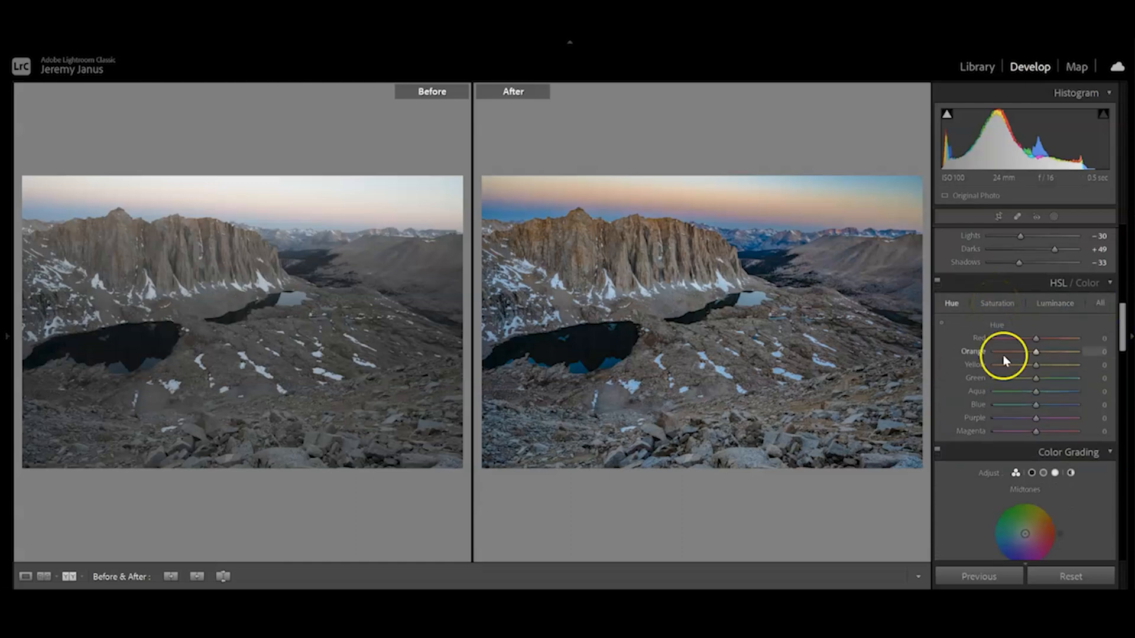
left_click_drag(1035, 338, 1072, 341)
left_click_drag(1040, 356, 995, 351)
double_click(981, 355)
left_click(989, 306)
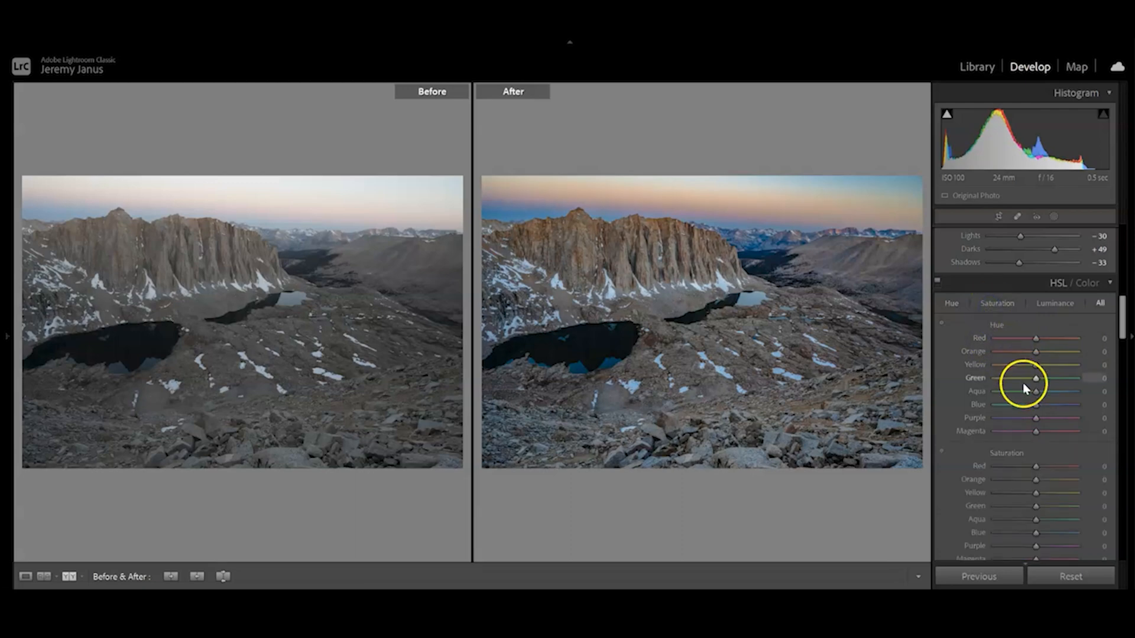
Try the HSL saturation of Blue and of Orange at +100 each, resetting each to 0.
left_click(997, 303)
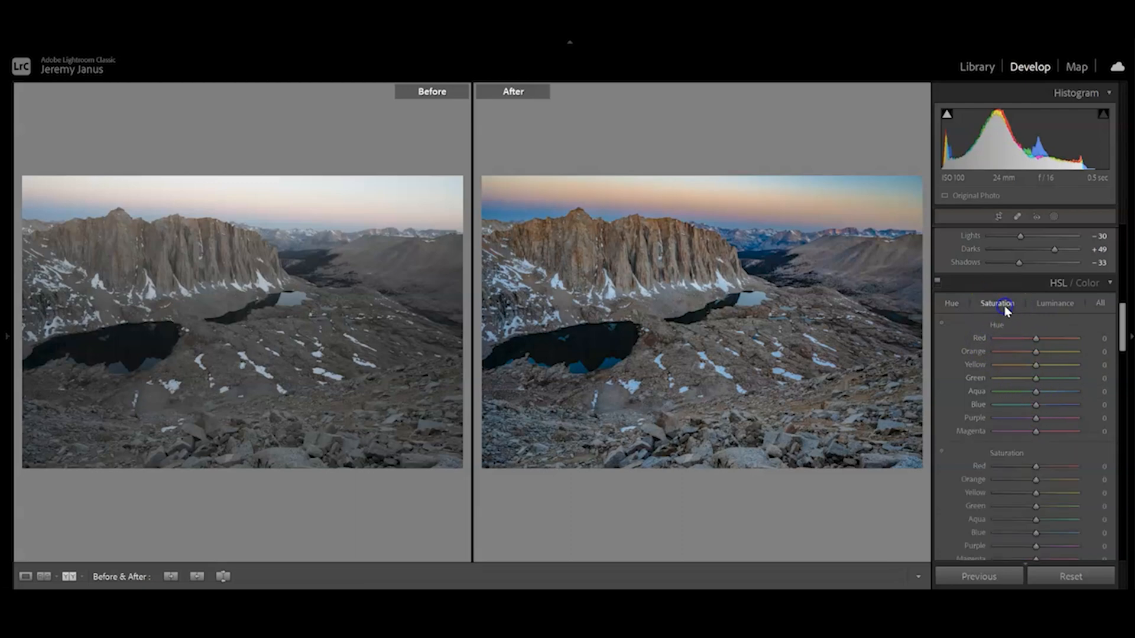
left_click_drag(1039, 408, 1106, 410)
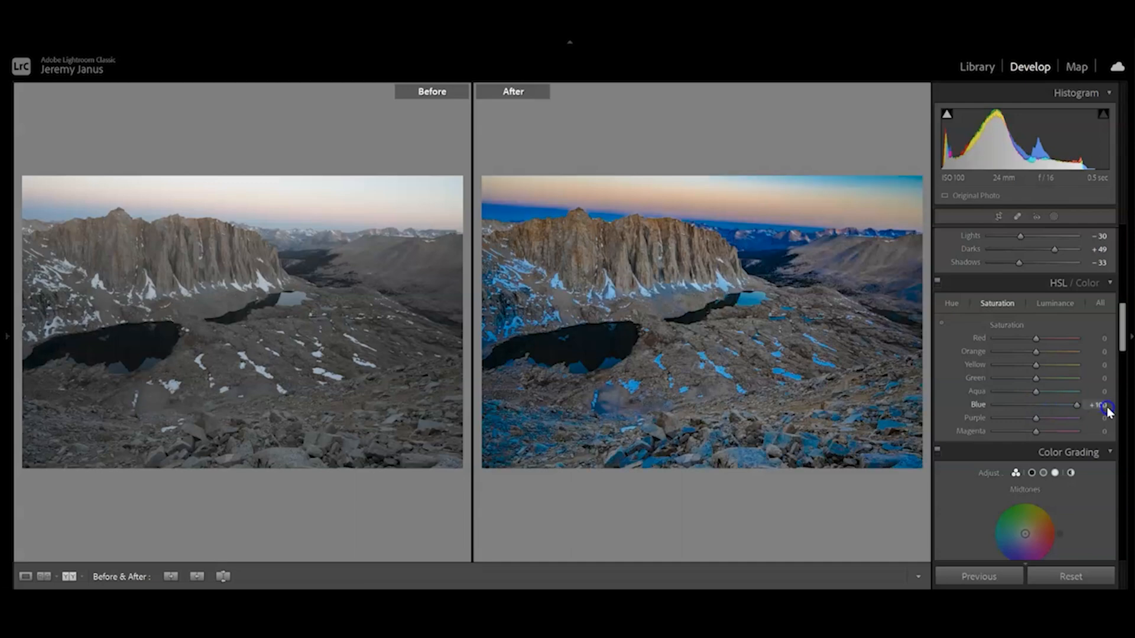
double_click(977, 405)
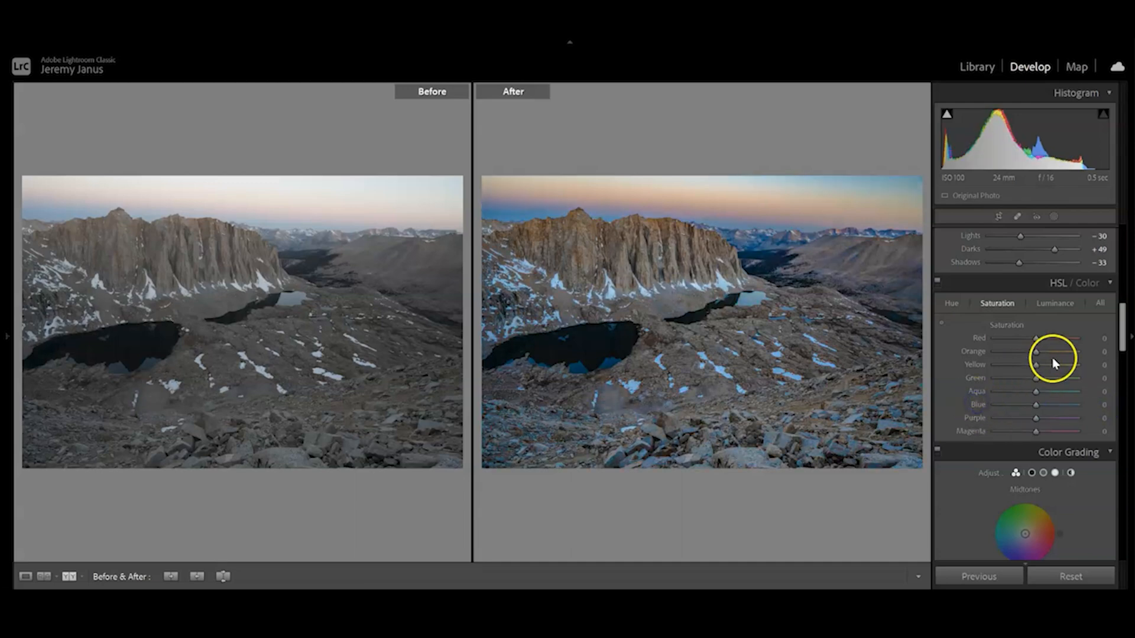
left_click_drag(1034, 353, 1089, 352)
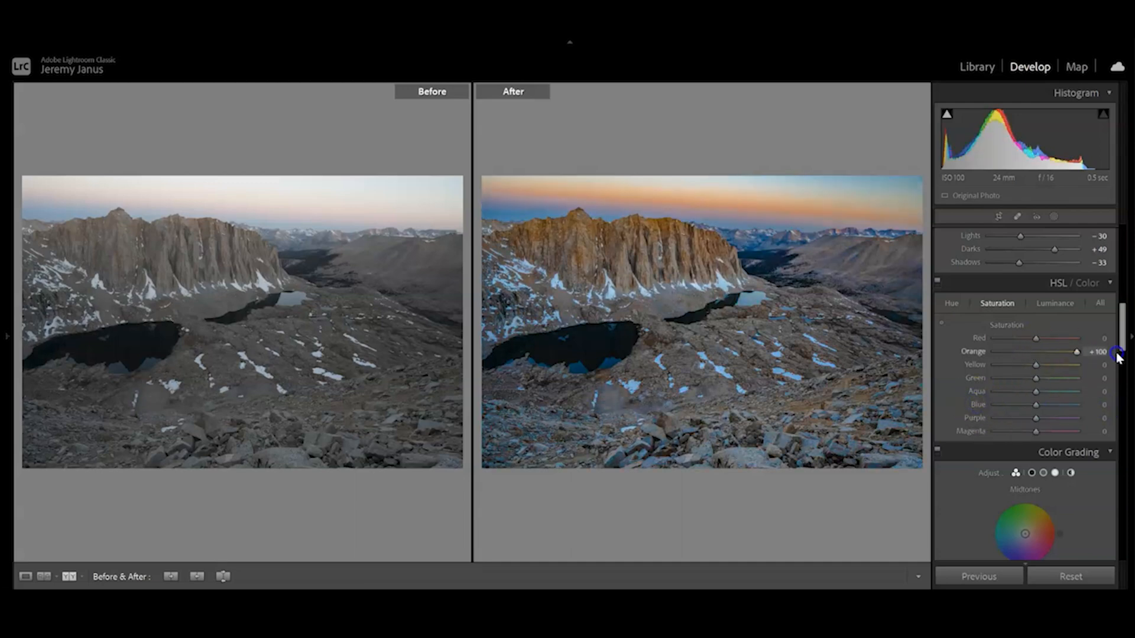
double_click(975, 353)
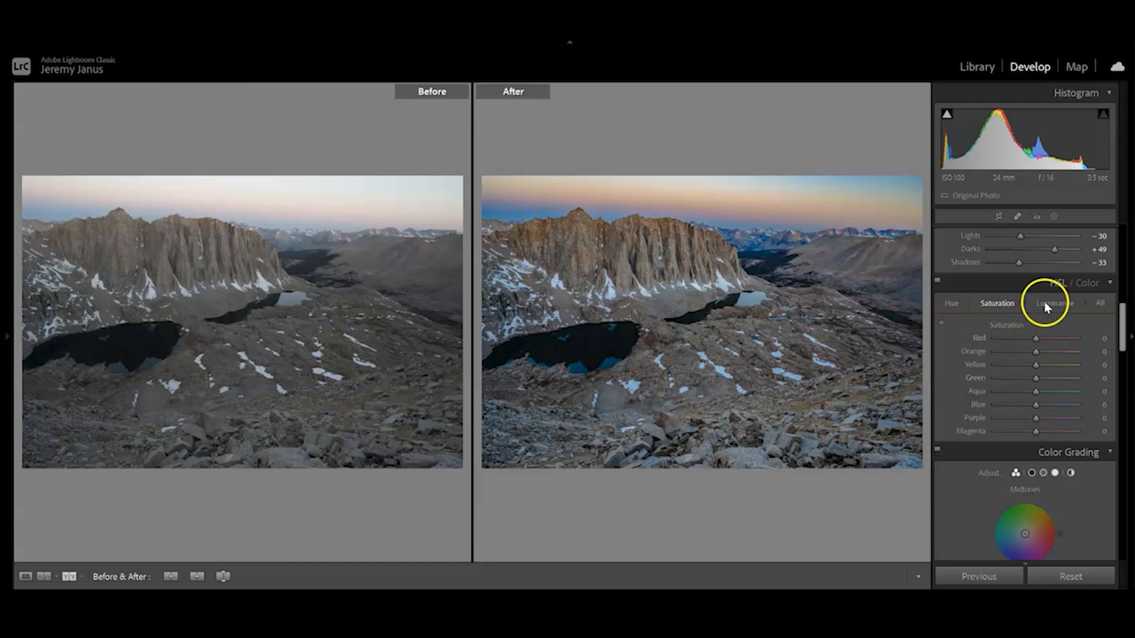
Try raising the HSL luminance of Orange, and reset it to 0.
left_click(1048, 305)
left_click_drag(1035, 351, 1100, 343)
double_click(983, 351)
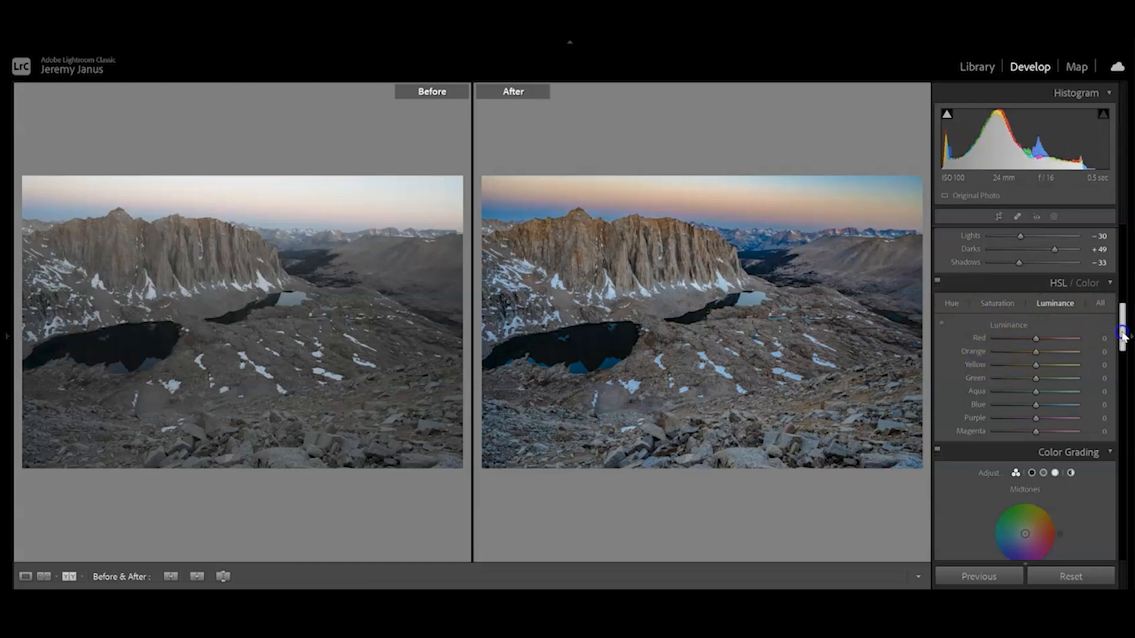
Sharpen the photo with Amount 120, Radius 3.0, Detail 100 and Masking 100, checking the effect on the cliff face.
left_click_drag(1122, 334, 1124, 408)
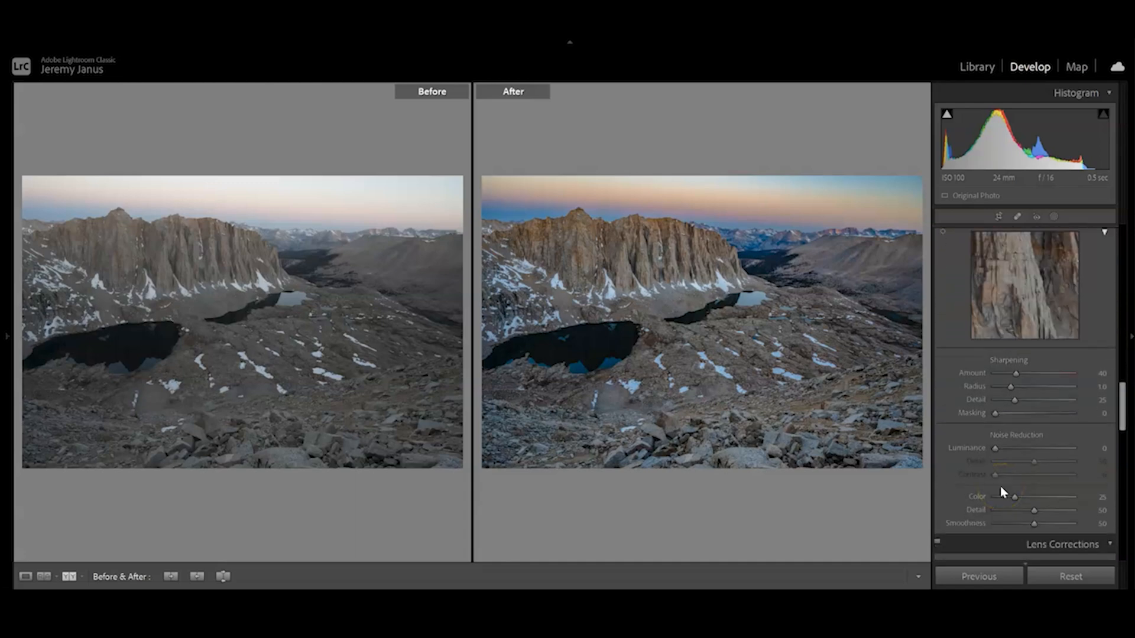
left_click(1092, 374)
type("120")
key("Return")
left_click(663, 245)
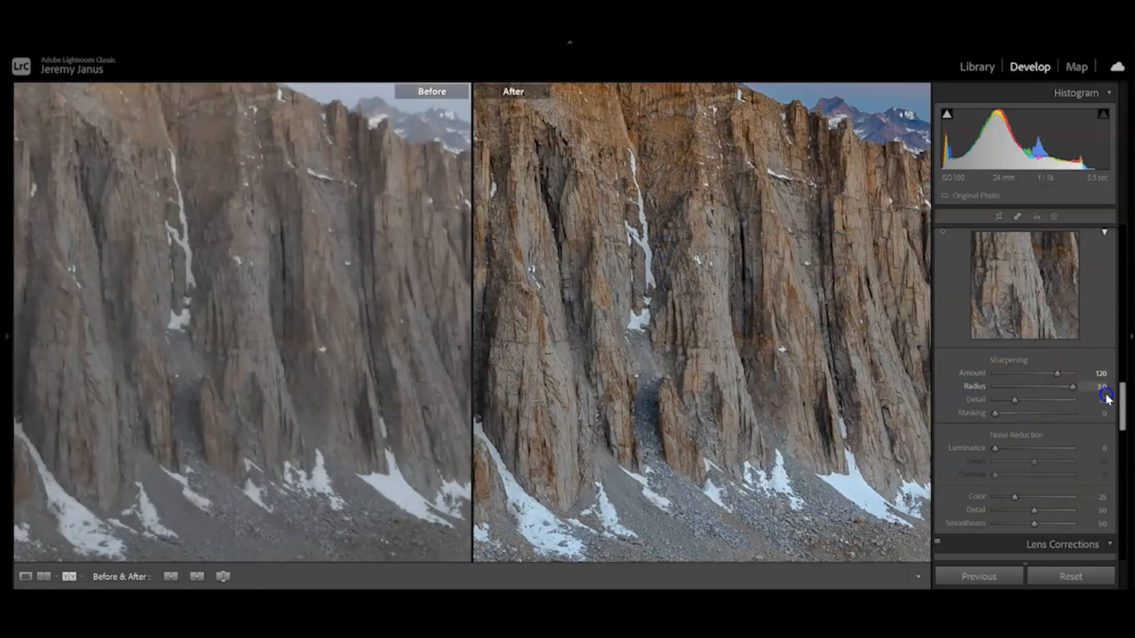
left_click(1012, 400)
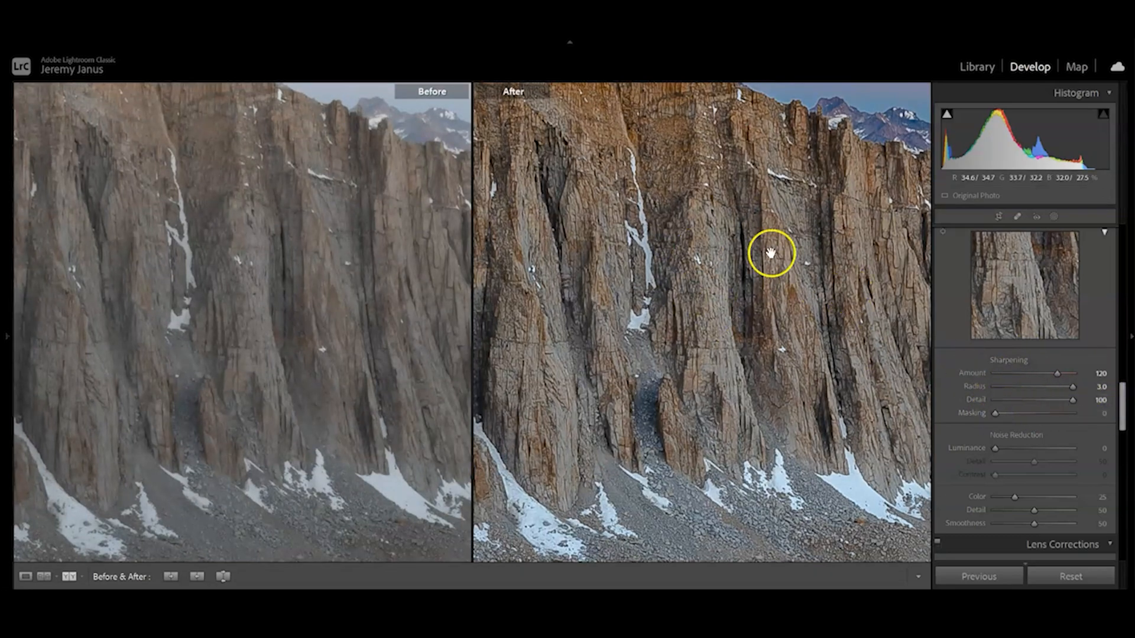
left_click_drag(996, 417, 1124, 420)
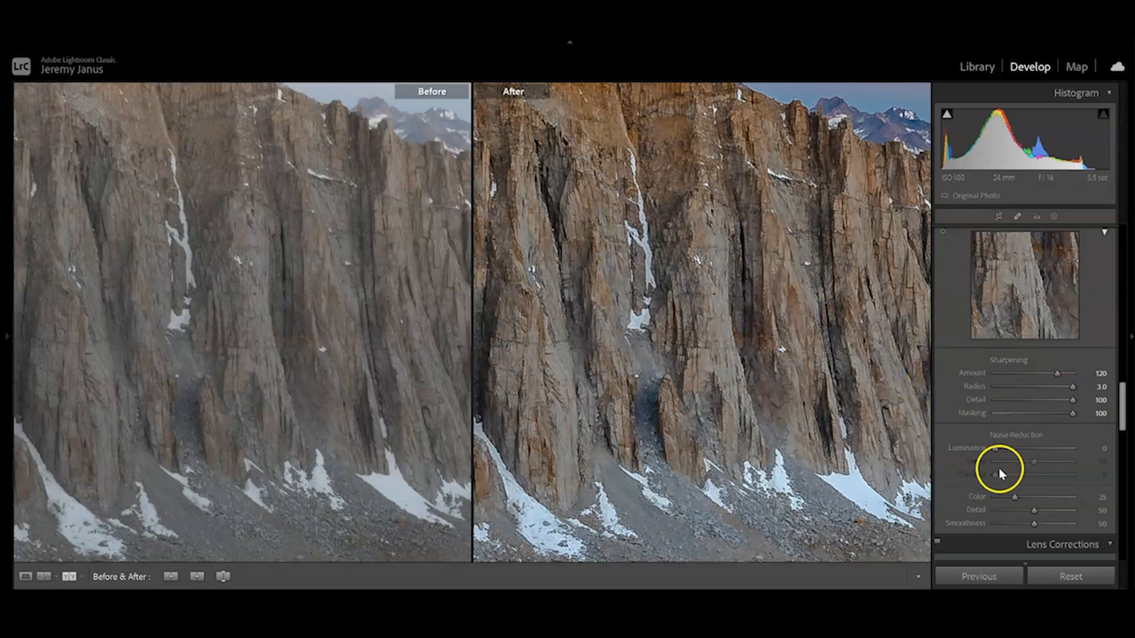
Try Luminance noise reduction at 100 with its Detail and Contrast raised fully, and return Luminance to 0.
left_click_drag(999, 449, 1064, 454)
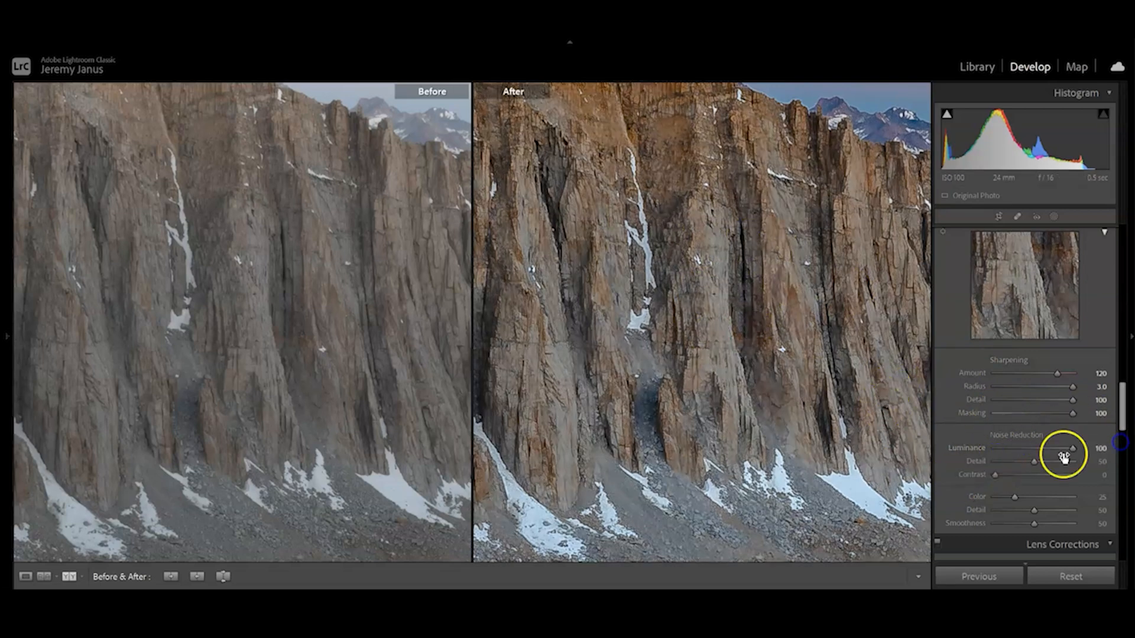
left_click_drag(995, 475, 1112, 475)
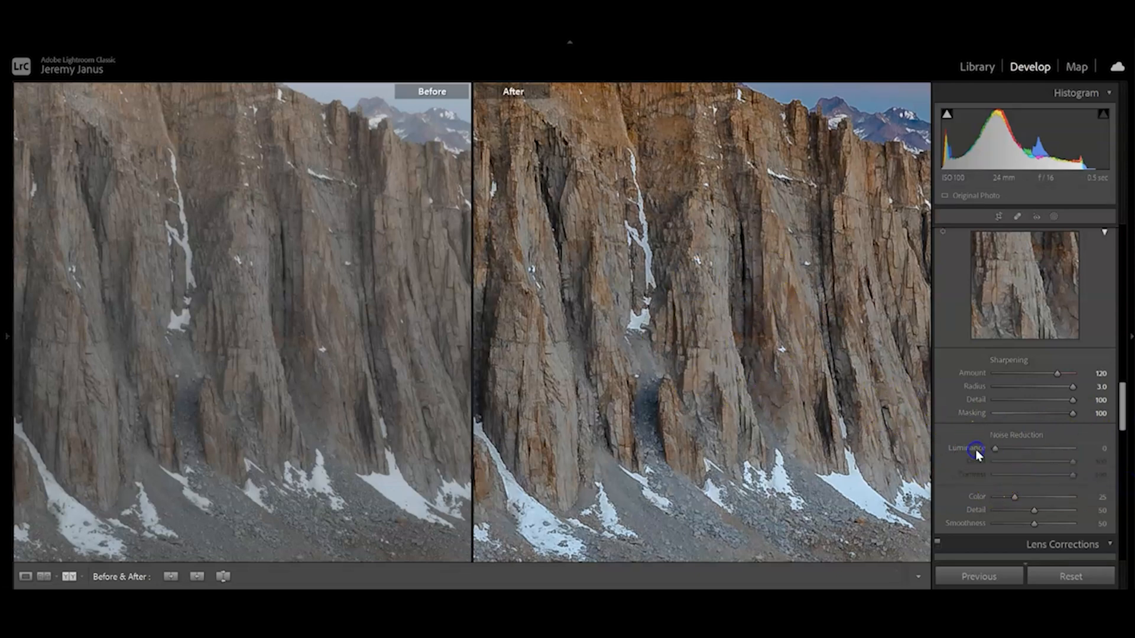
Enable Remove Chromatic Aberration in the lens corrections and check the cliff edges close up.
left_click_drag(1122, 405, 1122, 442)
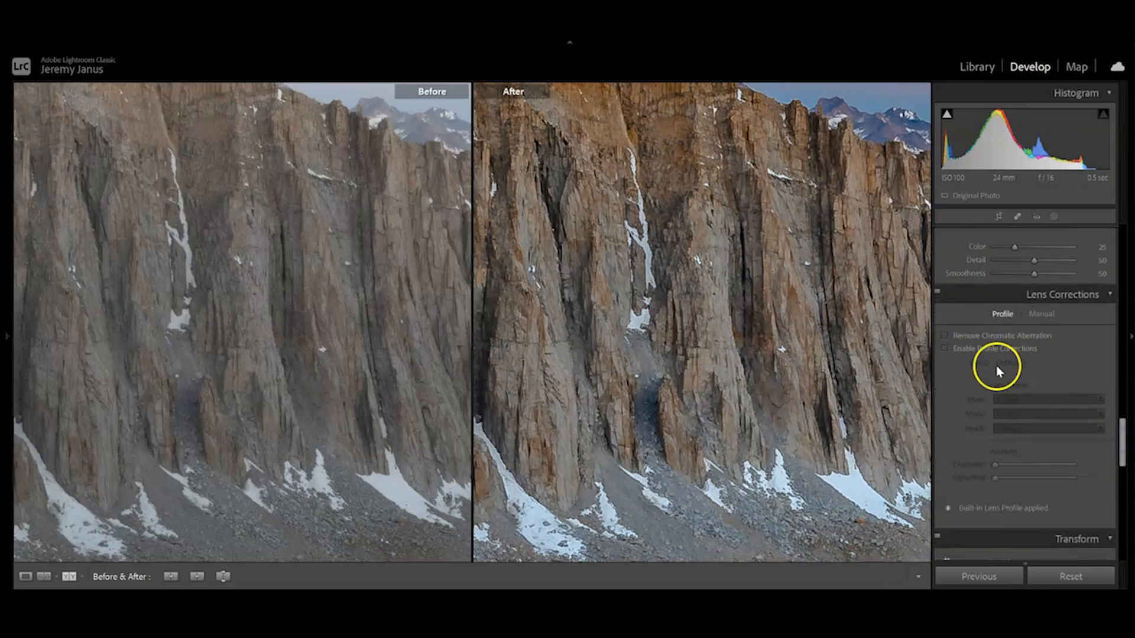
left_click(945, 335)
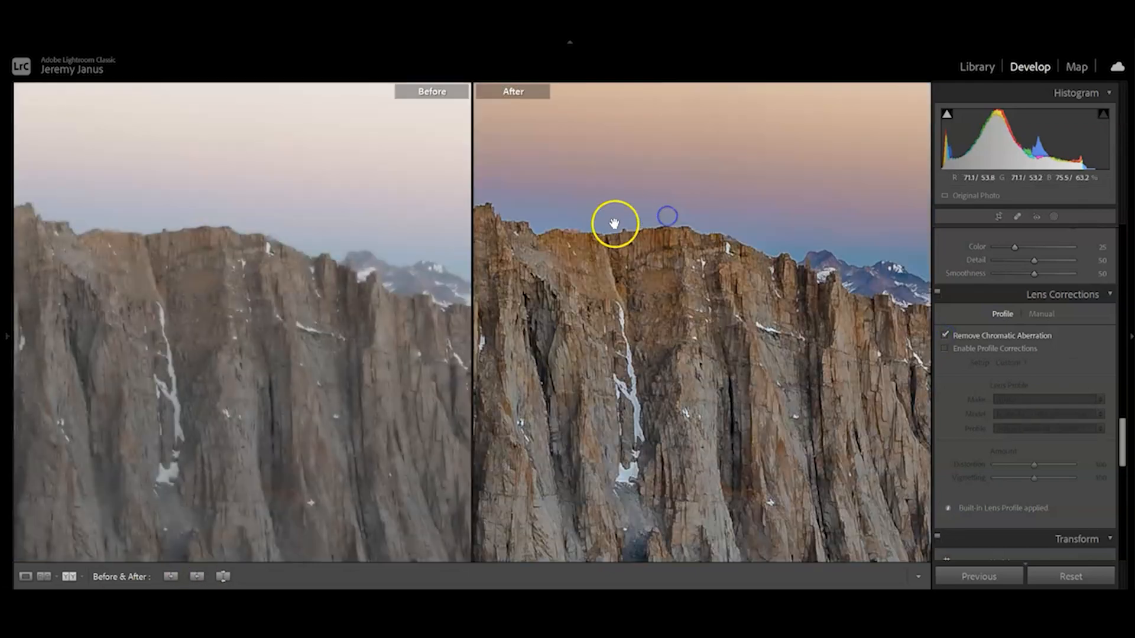
left_click_drag(615, 223, 609, 277)
left_click(608, 276)
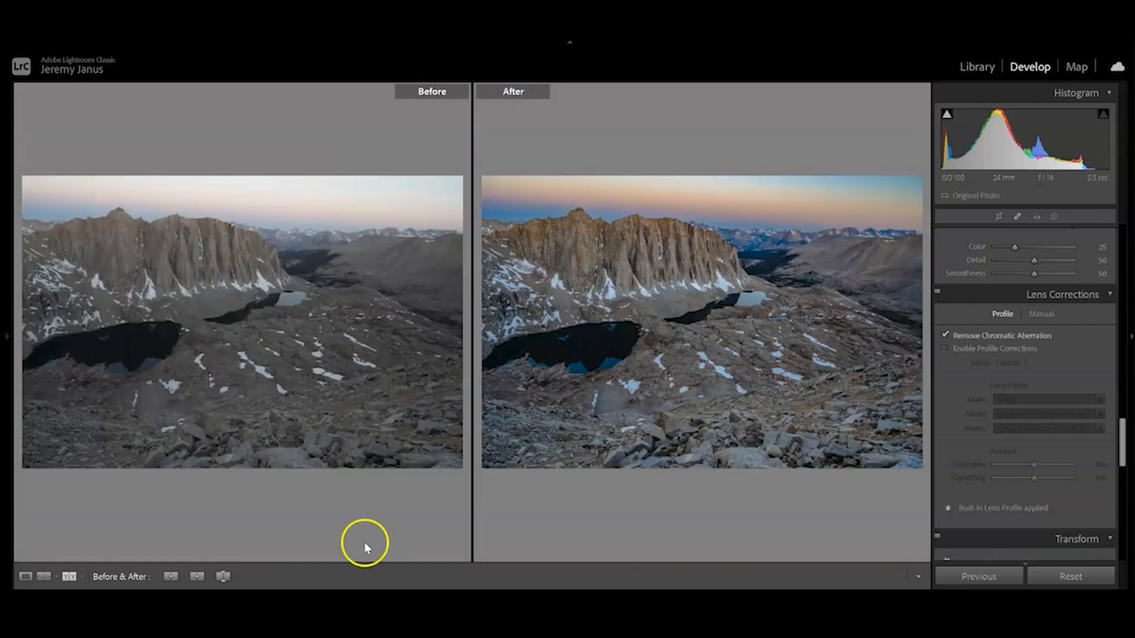
Enable profile corrections and choose the Nikon AF-S NIKKOR 24-70mm lens model.
left_click(944, 349)
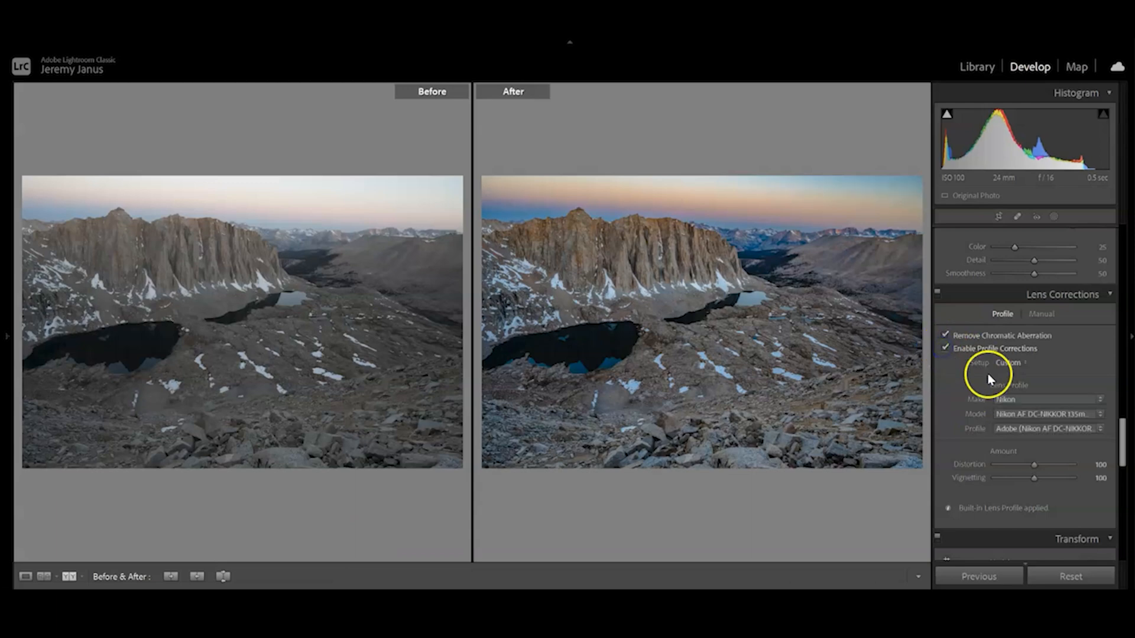
left_click(1015, 413)
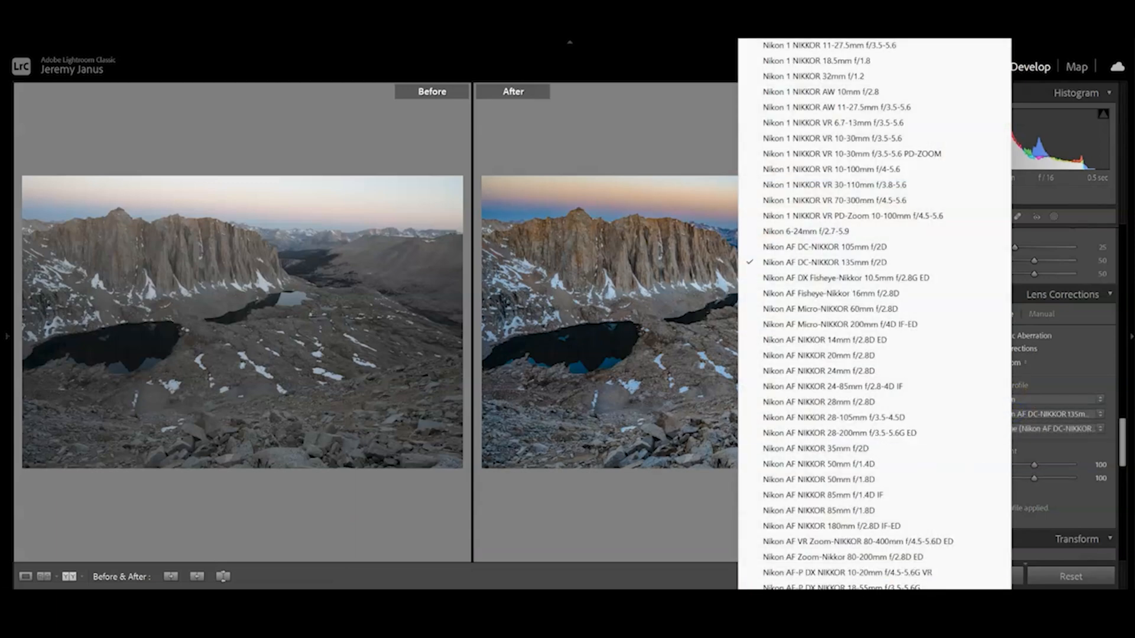
scroll(875, 314, "down", 5)
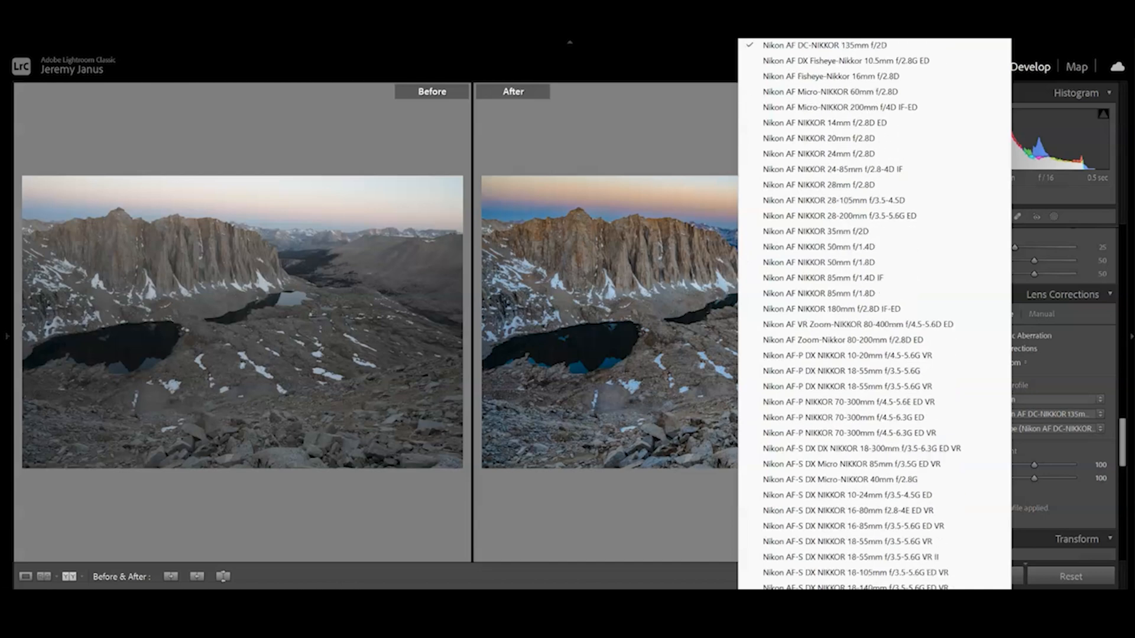
scroll(874, 313, "down", 6)
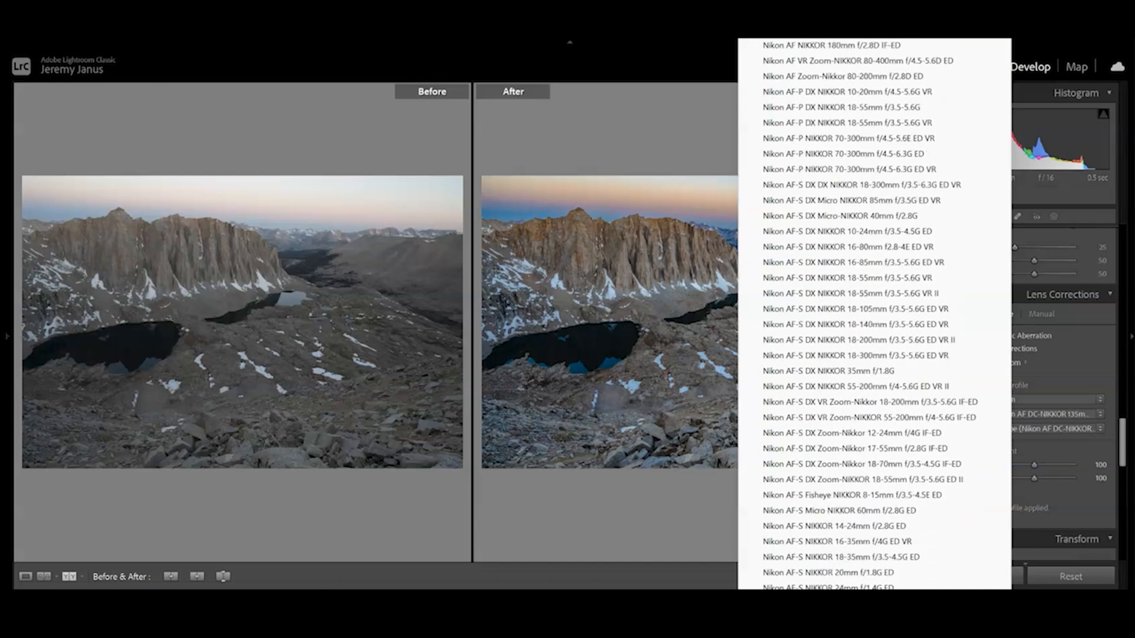
left_click(834, 618)
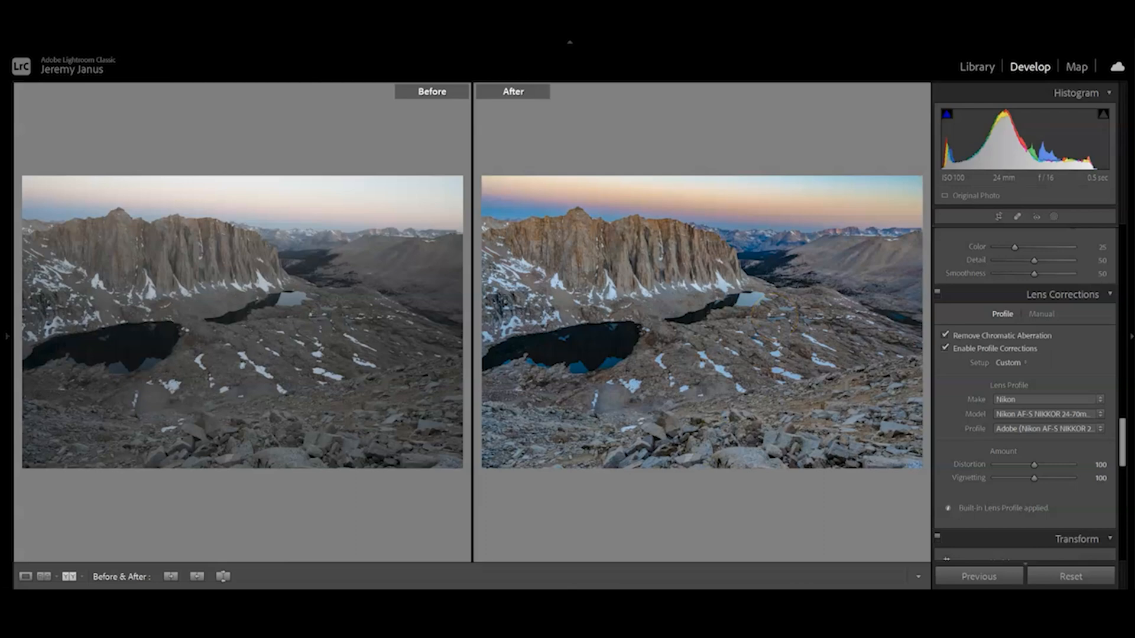
Raise Dehaze to +78 and inspect the sky above the mountain ridge close up for dust spots.
left_click_drag(1122, 444, 1122, 246)
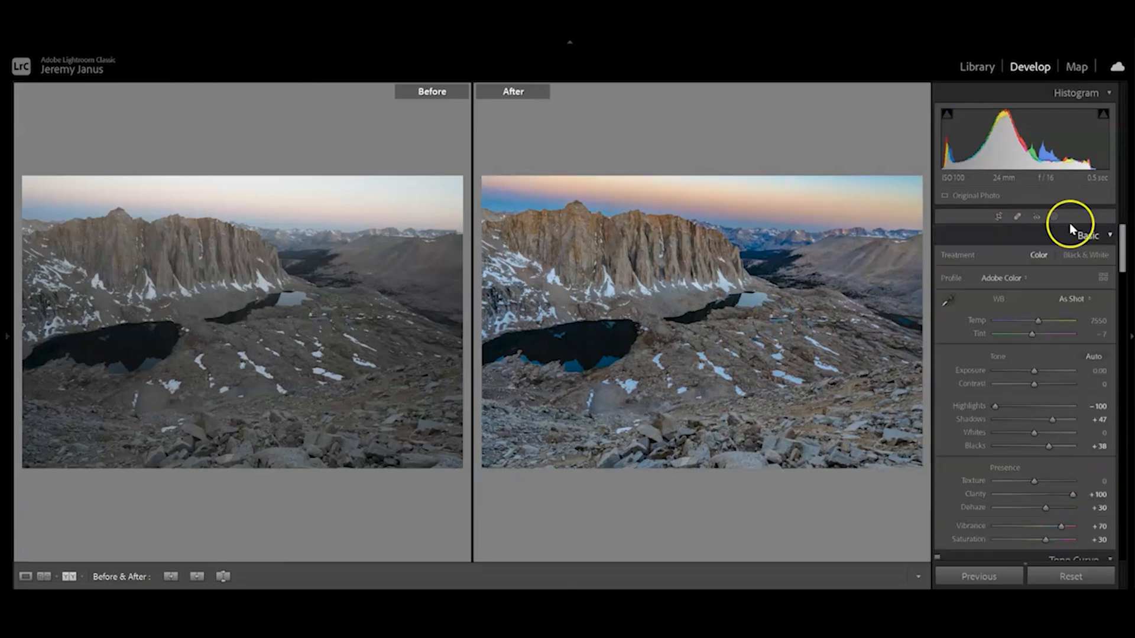
left_click(830, 195)
left_click_drag(828, 193, 727, 248)
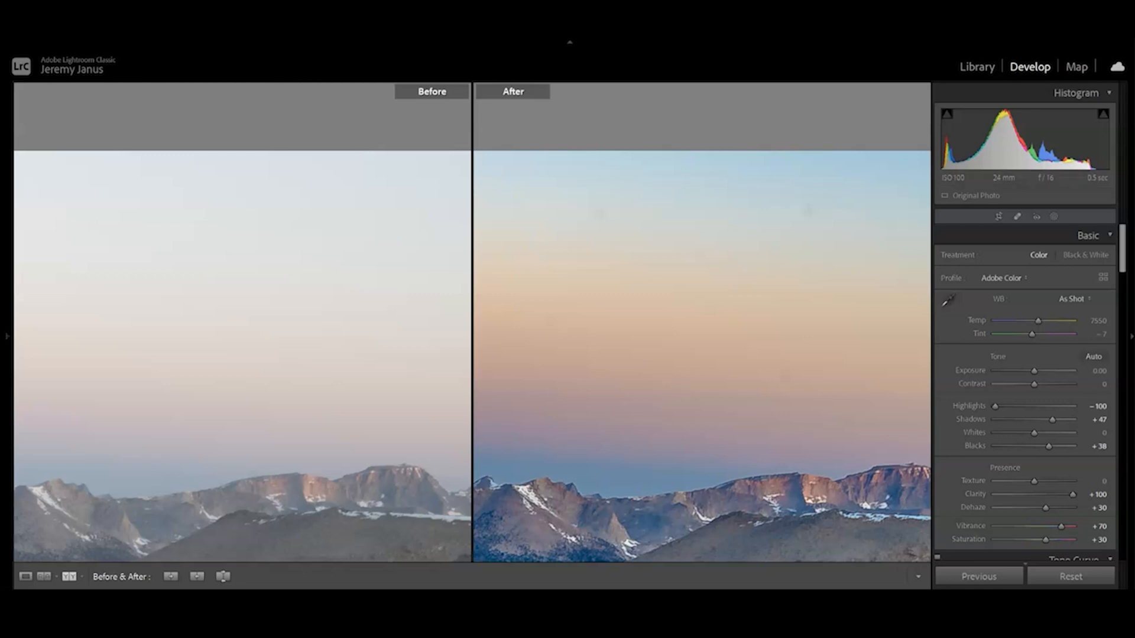
left_click(729, 330)
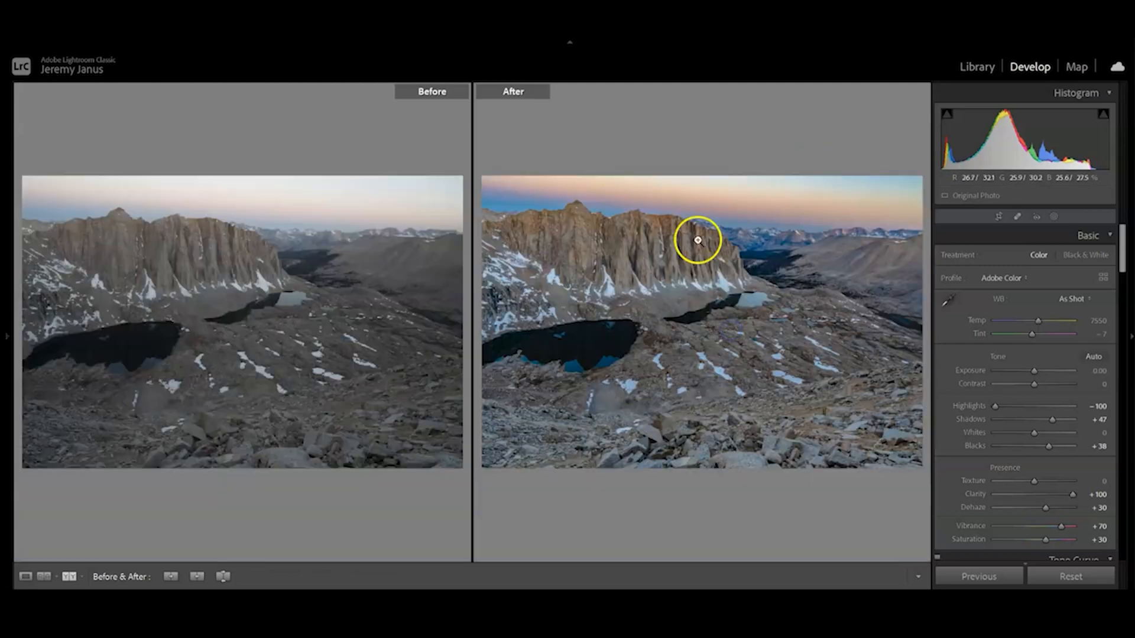
left_click(677, 181)
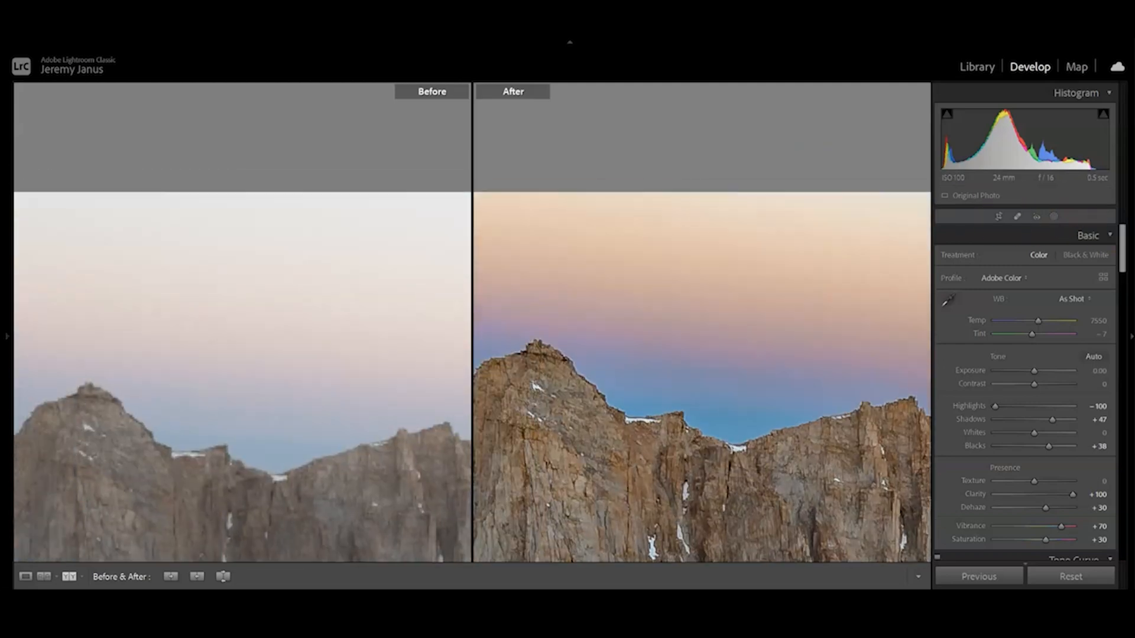
left_click_drag(1044, 508, 1066, 512)
left_click_drag(706, 238, 911, 266)
left_click_drag(639, 254, 752, 259)
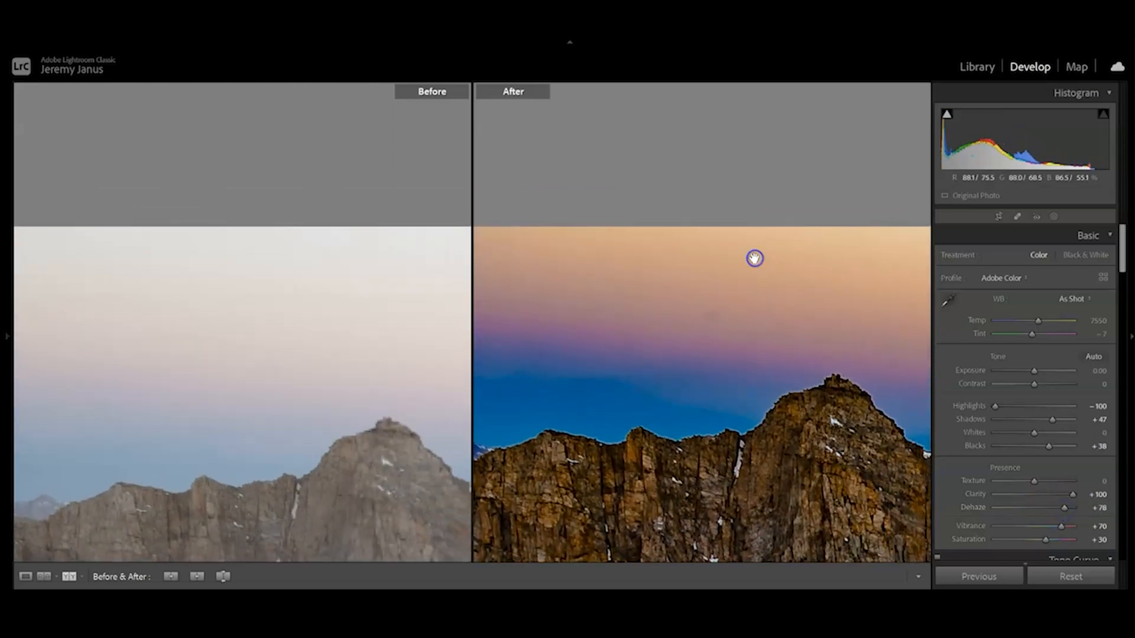
Try removing the dust spot in the sky with a size 27 Heal brush, and undo the spot removal.
left_click(1017, 217)
mouse_move(984, 260)
left_mouse_down()
mouse_move(1013, 256)
mouse_move(1003, 254)
left_mouse_up()
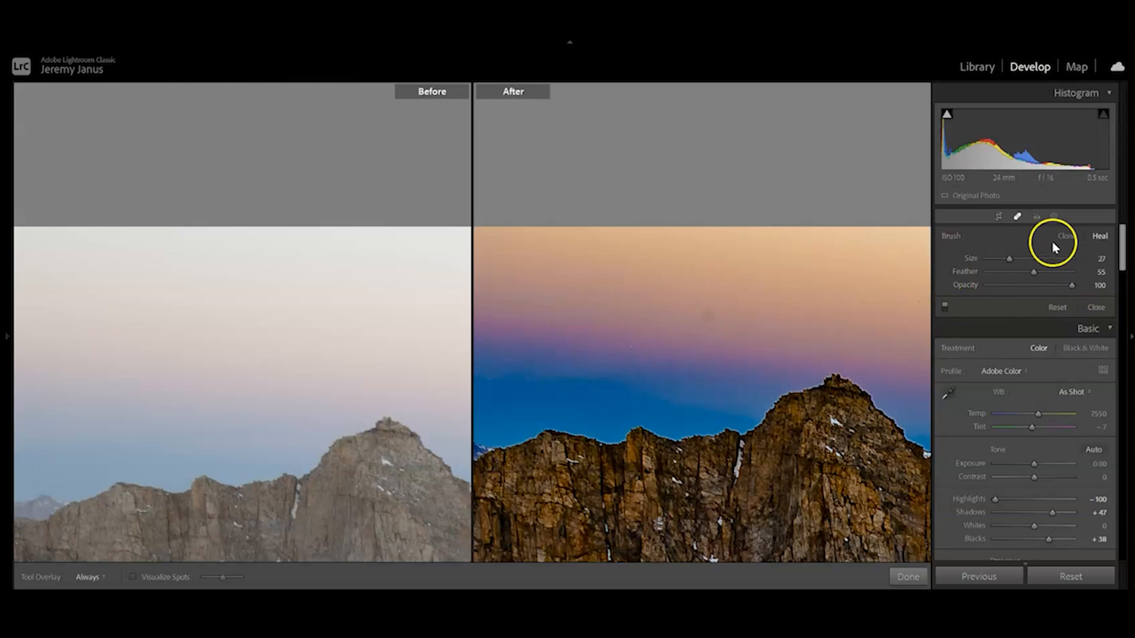
left_click(705, 316)
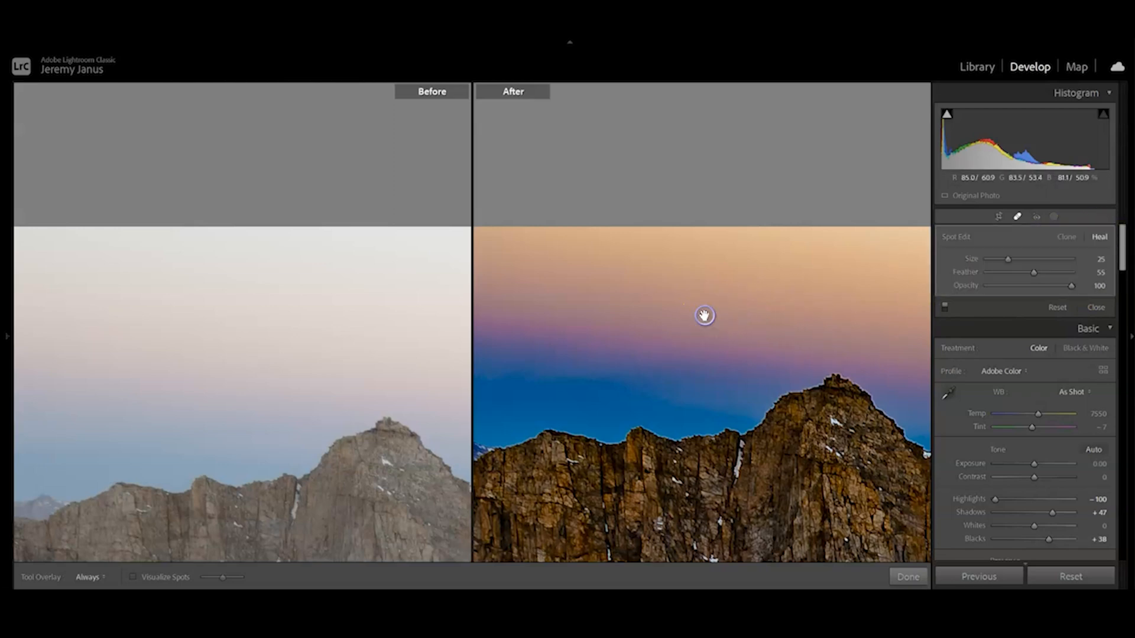
left_click(907, 577)
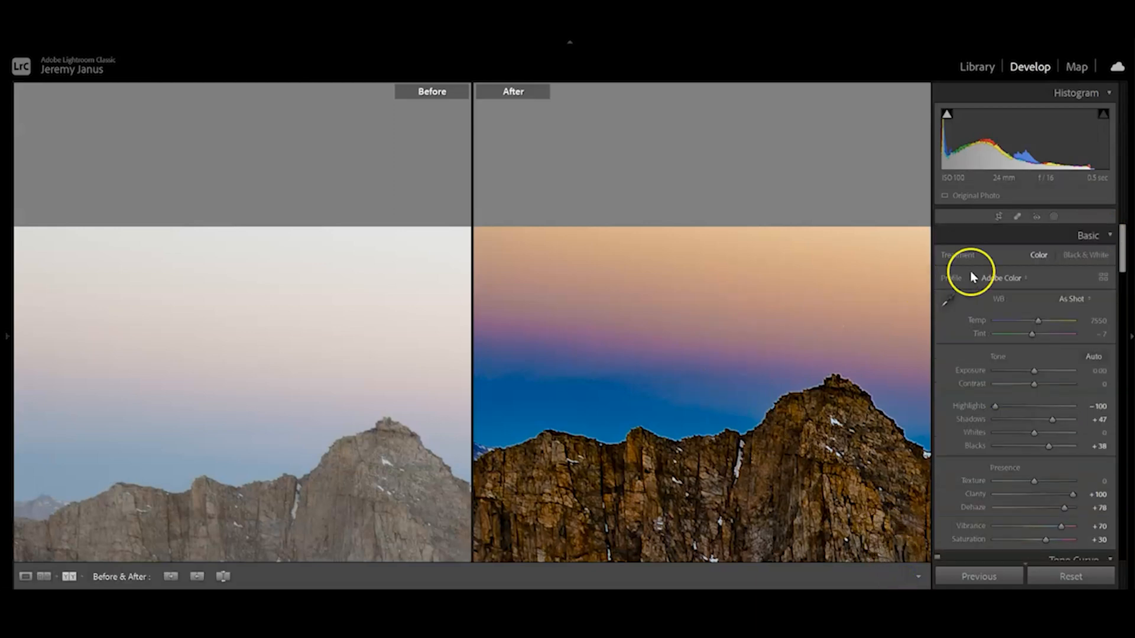
key("ctrl+z")
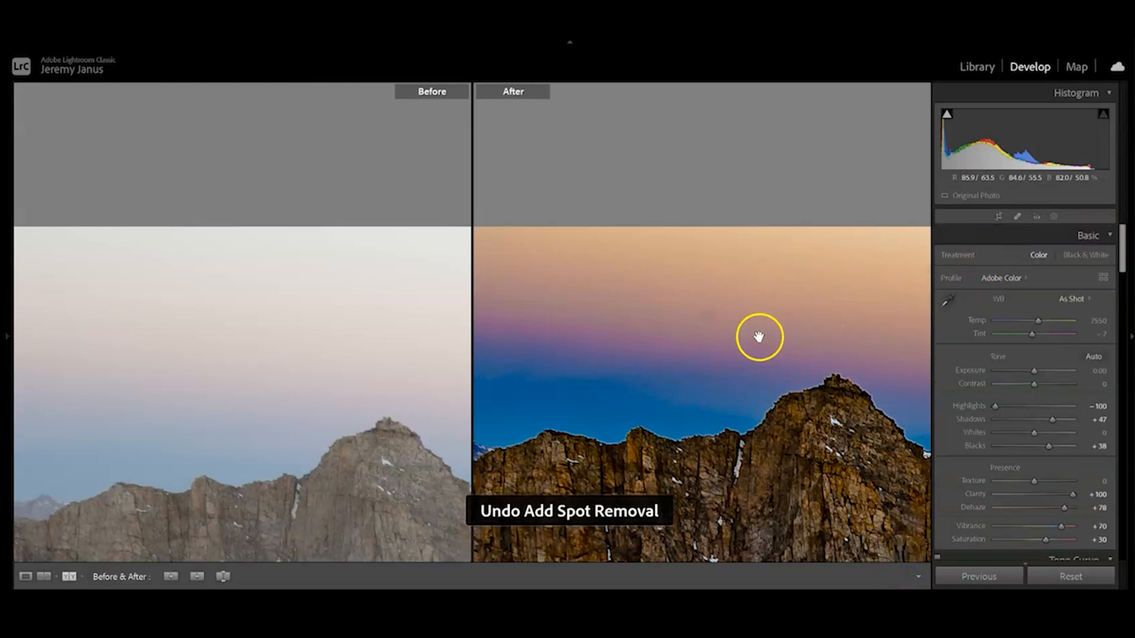
Remove the dust spot in the sky above the ridge using Spot Removal in Heal mode with brush size 35.
left_click(1017, 216)
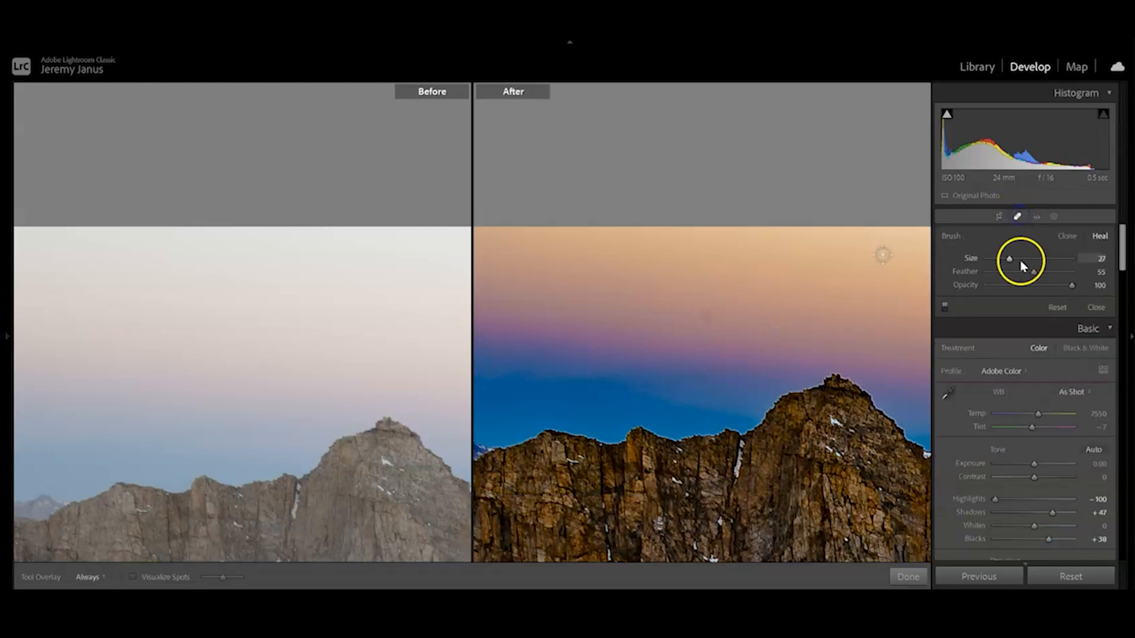
left_click_drag(1008, 261, 1011, 261)
left_click(706, 318)
left_click(907, 575)
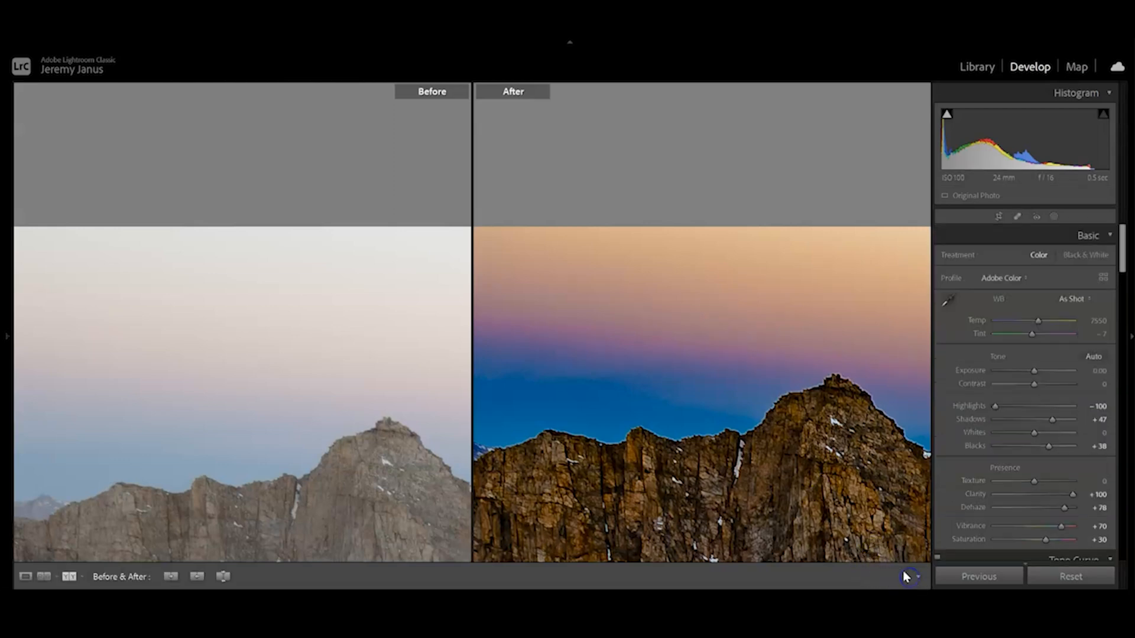
Heal the two dust spots in the upper and middle sky above the distant snowy peaks using Spot Removal at size 35.
left_click(620, 290)
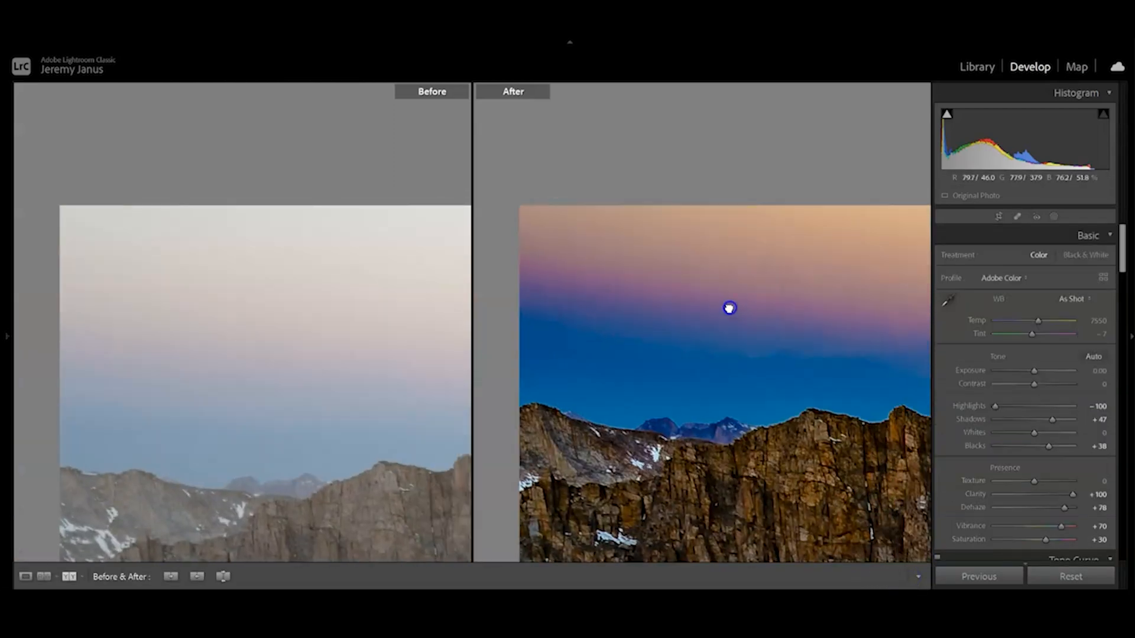
left_click_drag(729, 308, 419, 337)
left_click_drag(714, 340, 530, 294)
left_click_drag(786, 294, 572, 295)
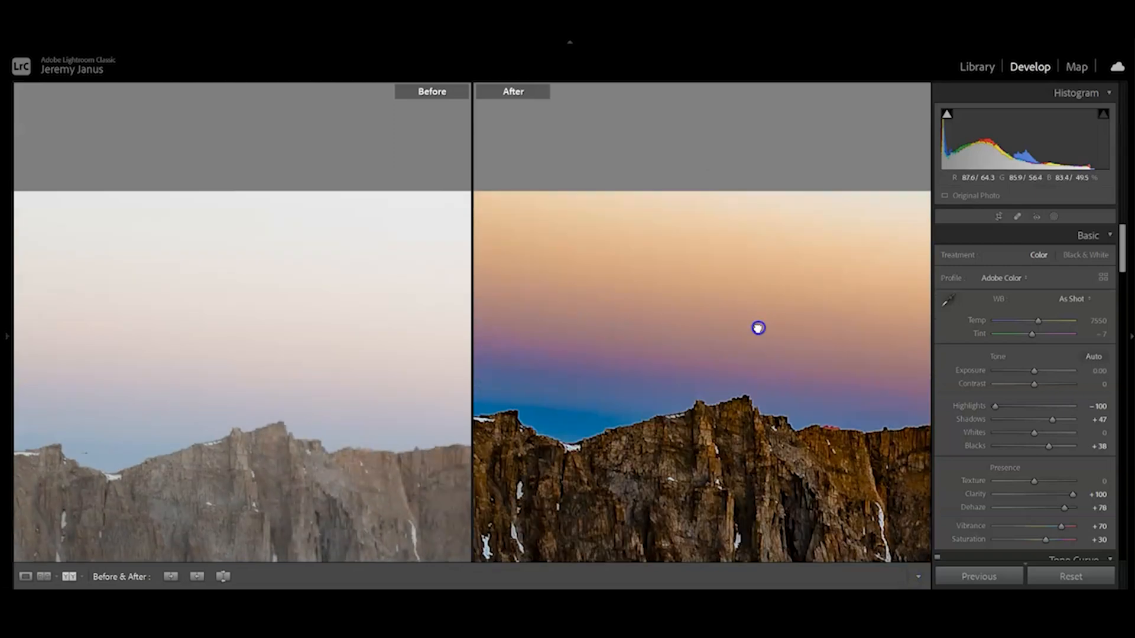
left_click_drag(758, 328, 619, 349)
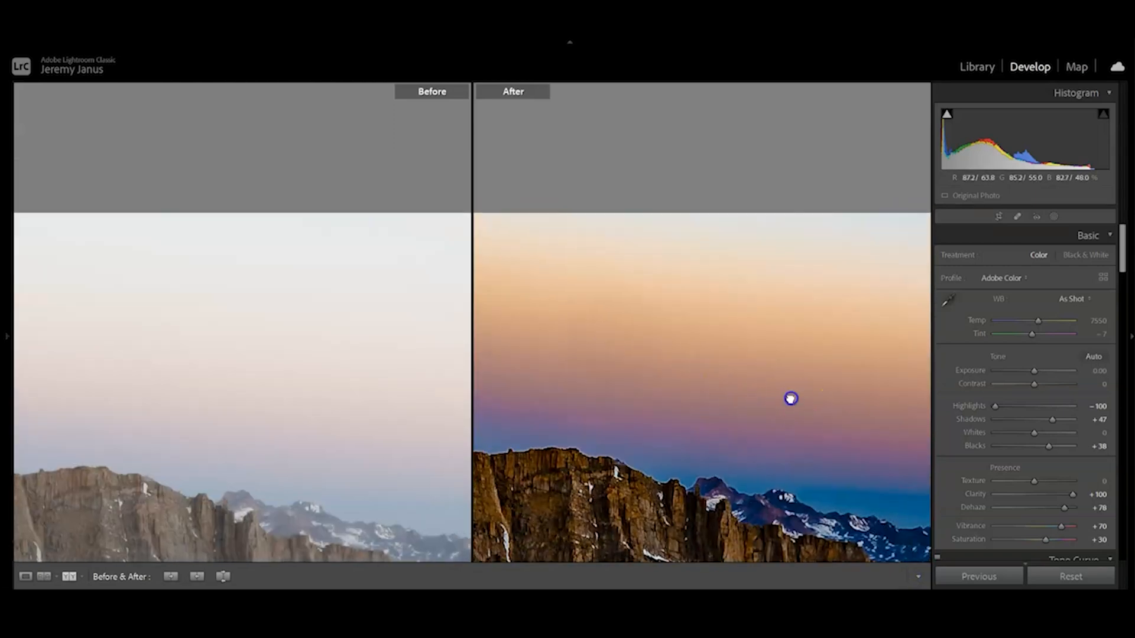
left_click_drag(791, 399, 606, 443)
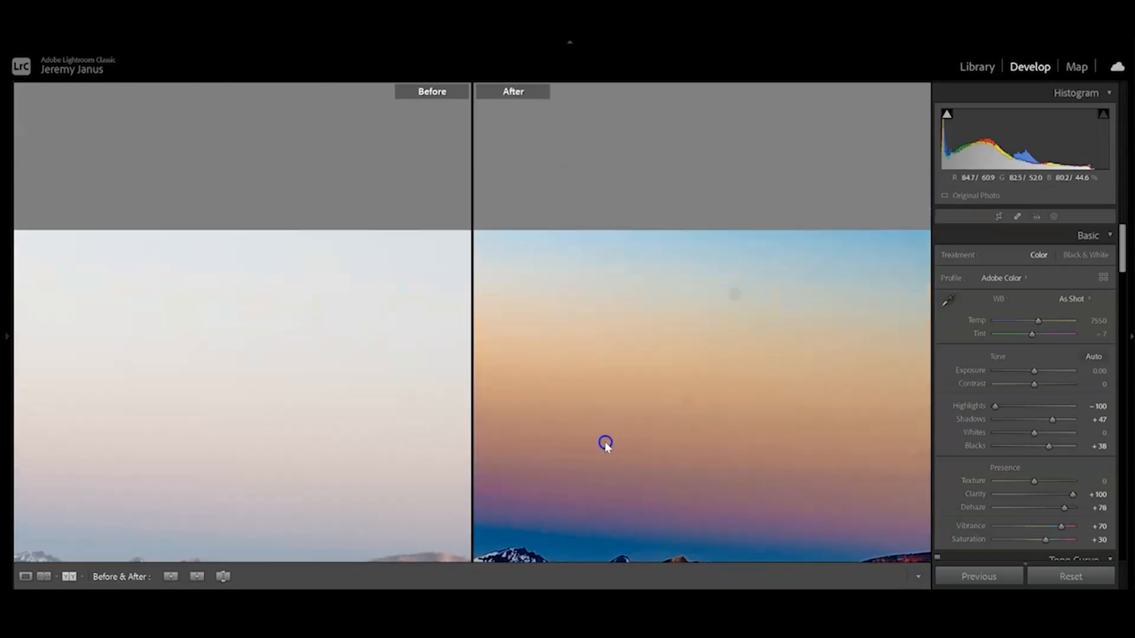
left_click(1017, 217)
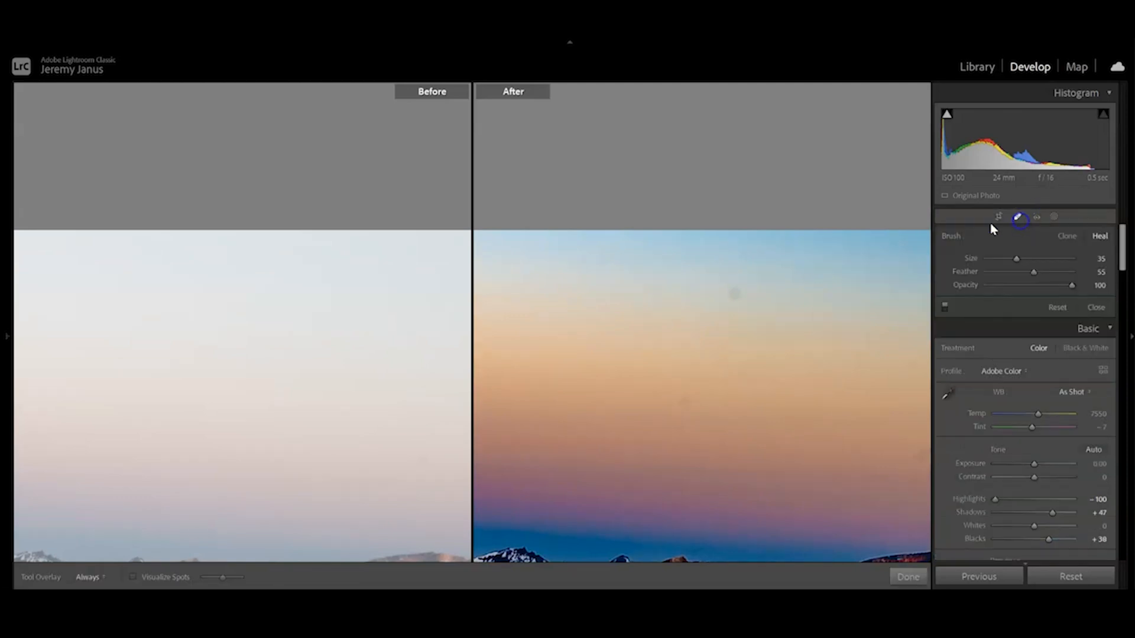
left_click(735, 295)
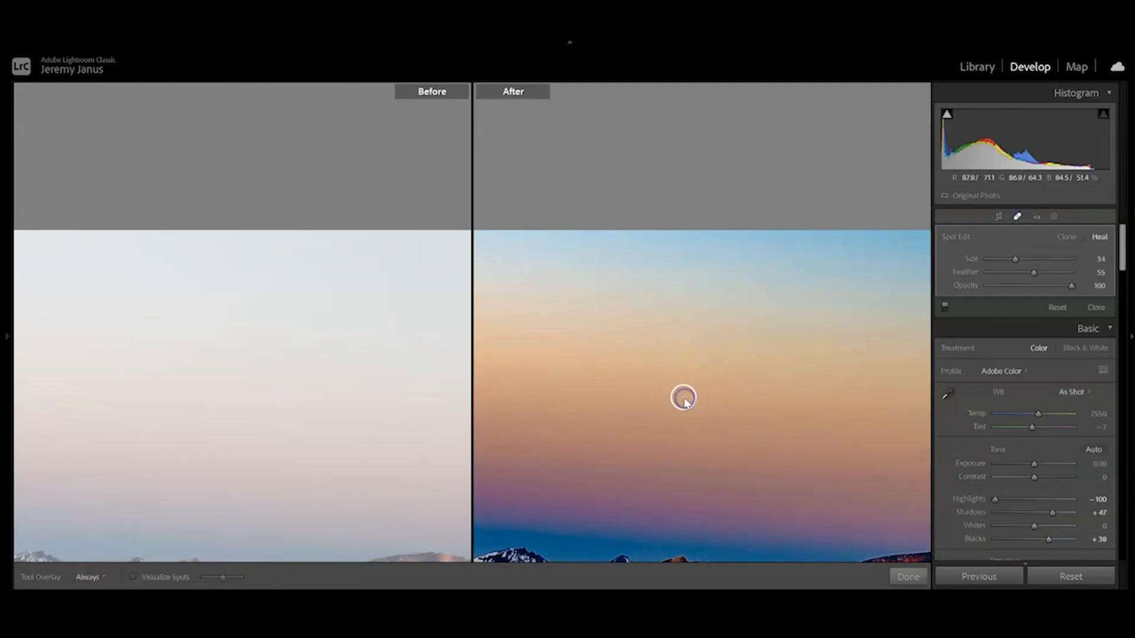
left_click(909, 576)
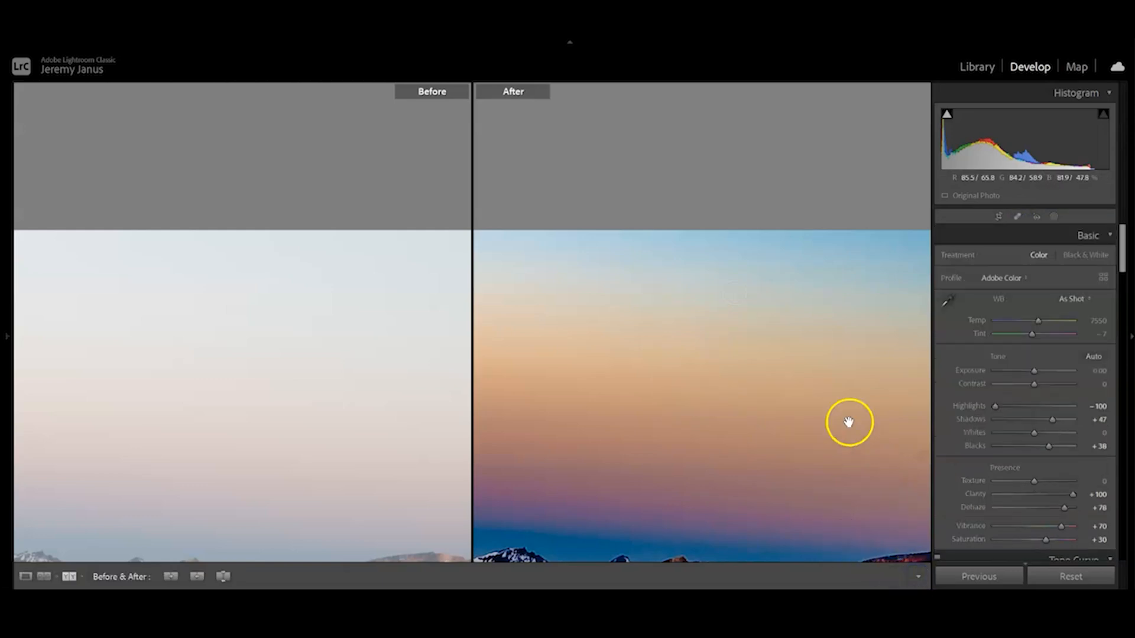
Heal the dust spot in the blue upper sky and the fainter one below it, above the reddish distant mountains.
left_click_drag(849, 420, 619, 349)
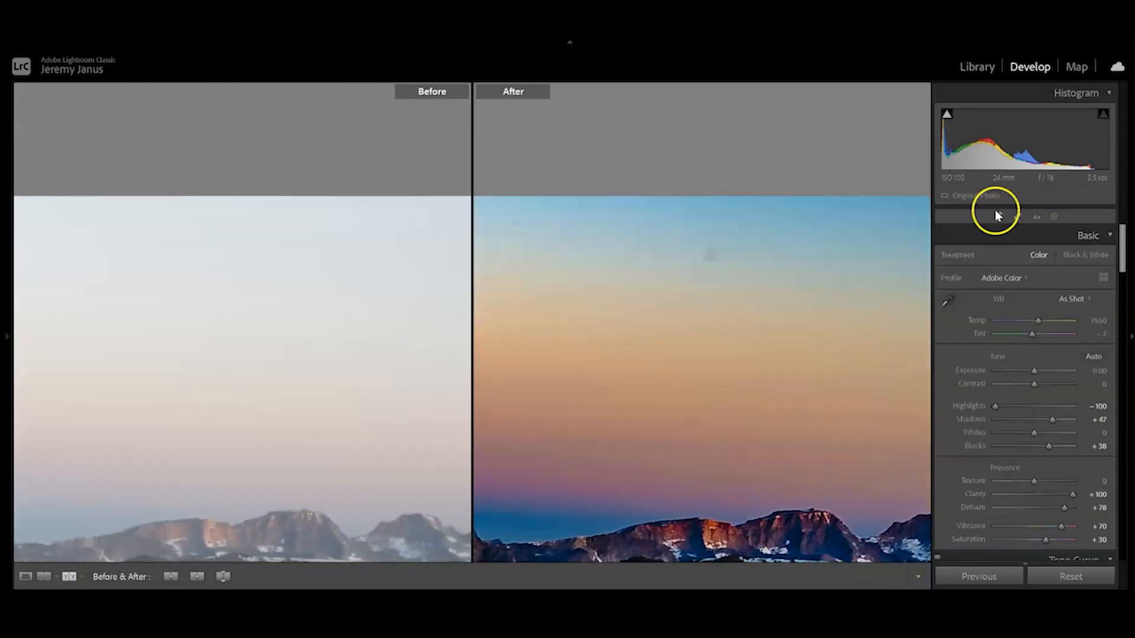
left_click(1017, 216)
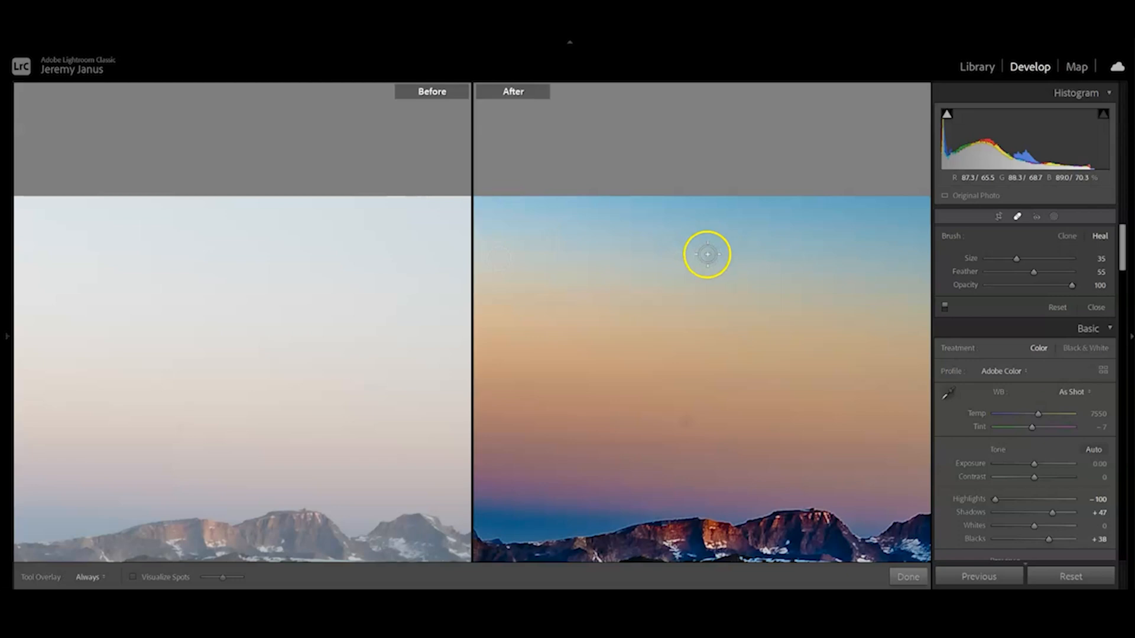
left_click(707, 256)
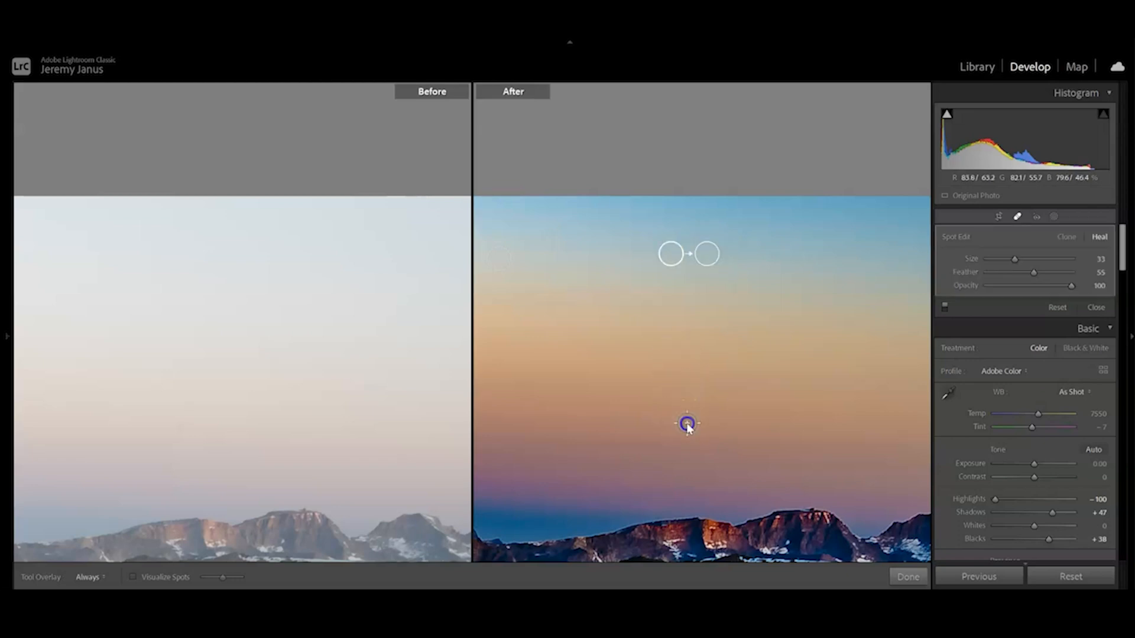
left_click(687, 424)
left_click(908, 577)
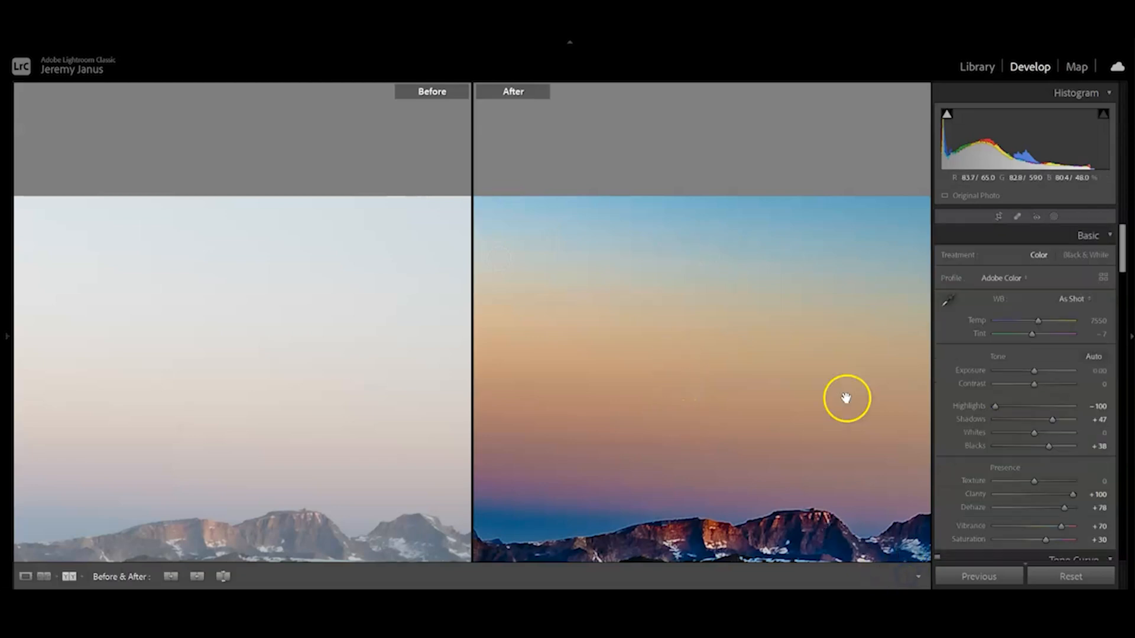
Heal the dust spot in the blue sky near the photo's right edge with Spot Removal in Heal mode.
left_click(671, 404)
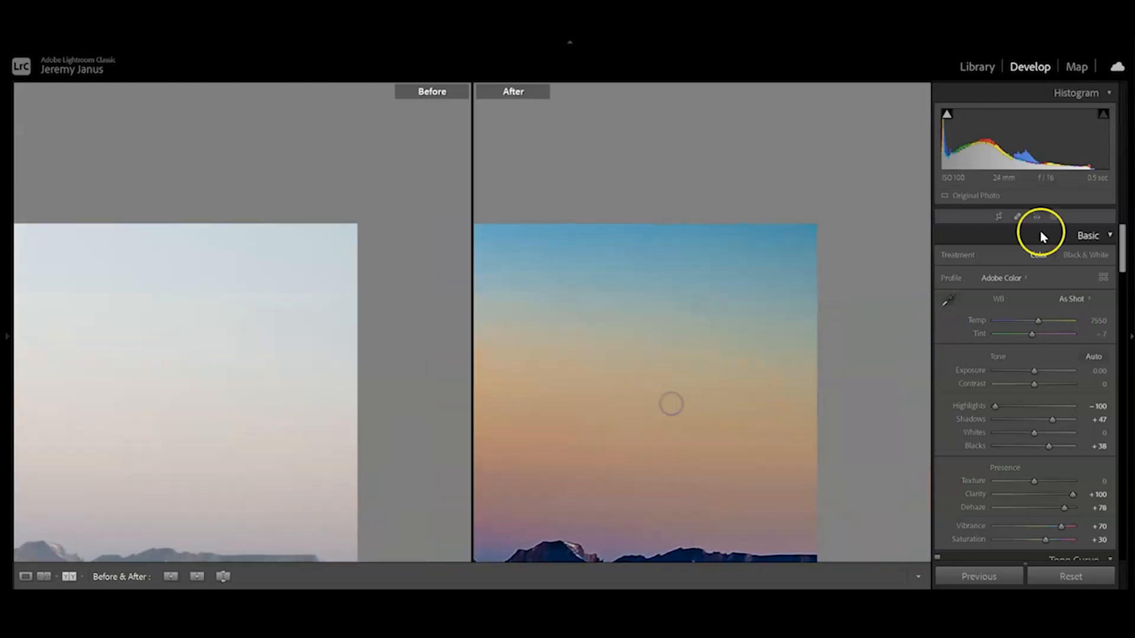
left_click(1017, 217)
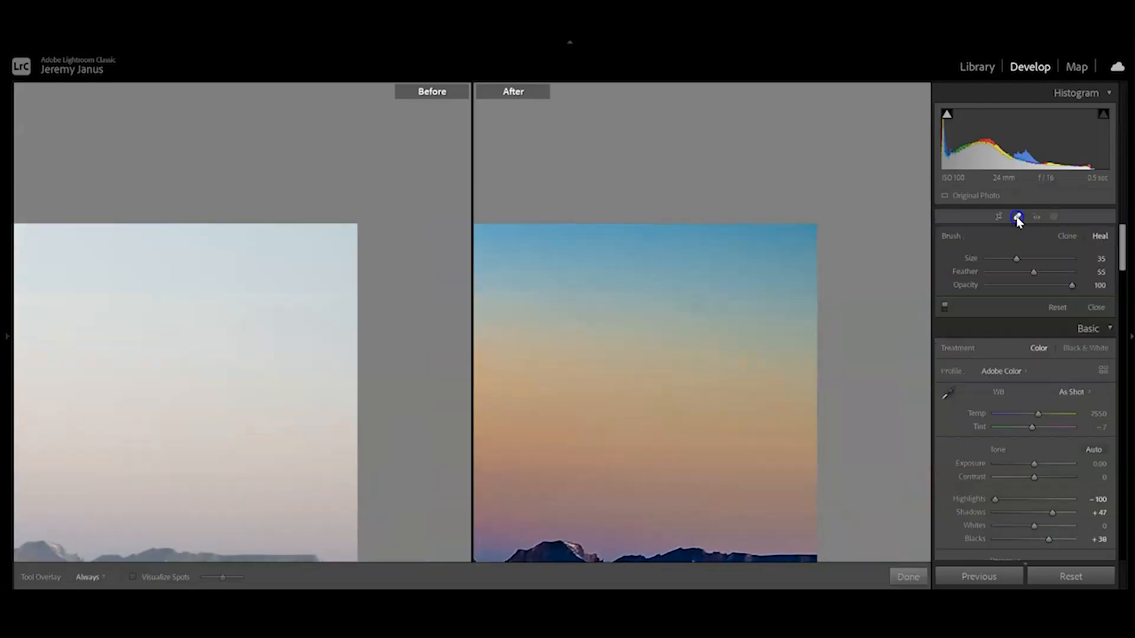
left_click(696, 306)
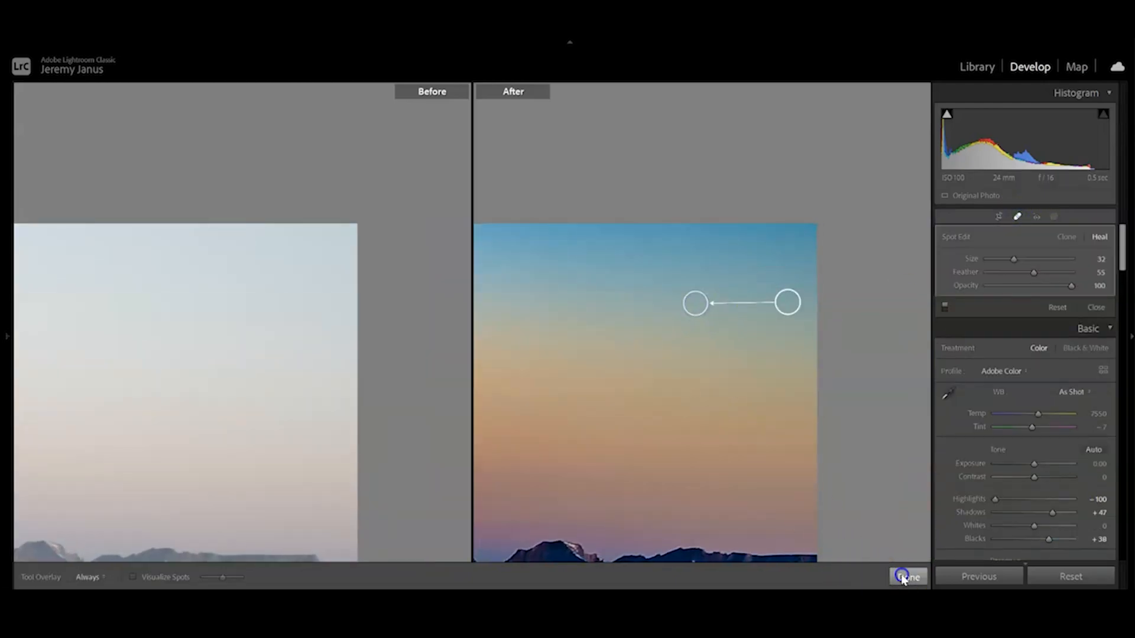
left_click(901, 577)
Set Dehaze to +30 and show only the edited photo in Loupe view, fitted to the window.
left_click(692, 458)
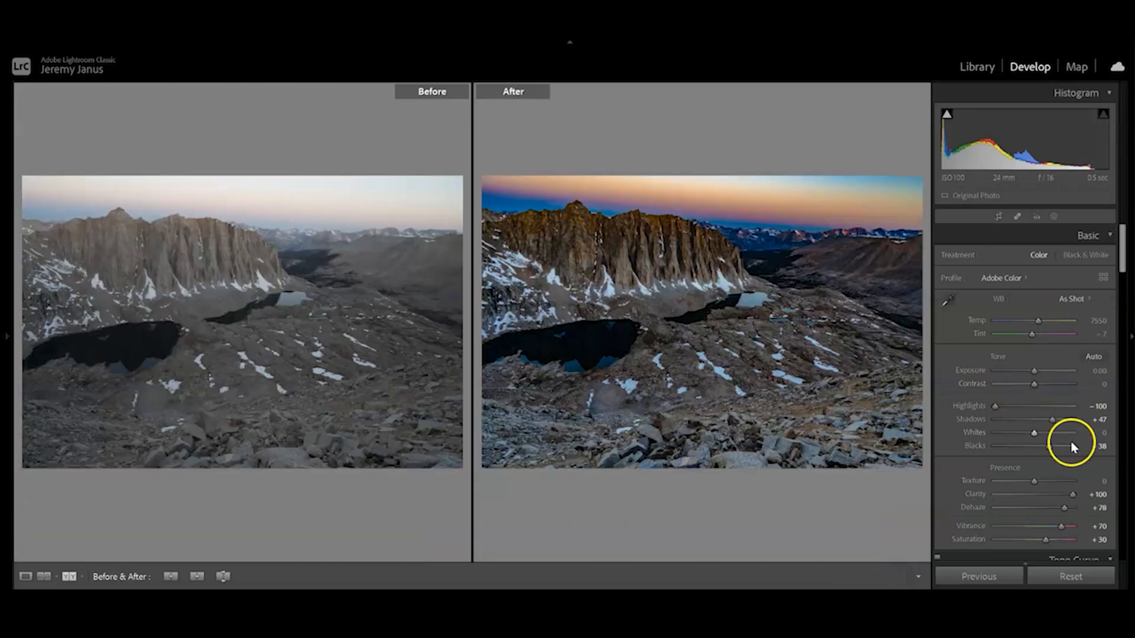
left_click(1098, 513)
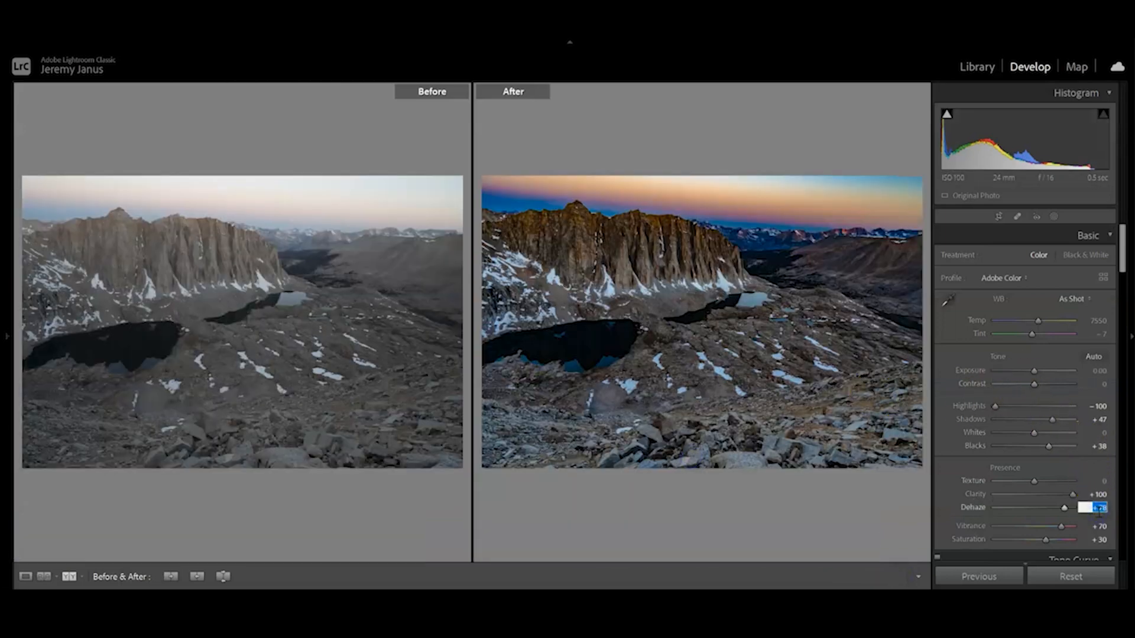
type("30")
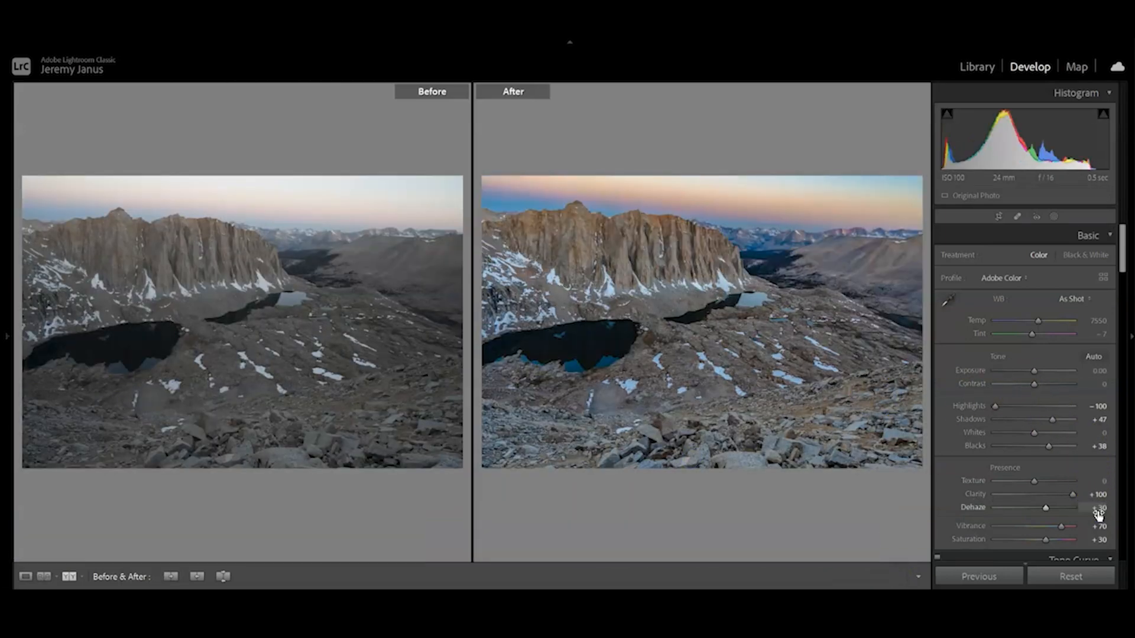
left_click(25, 576)
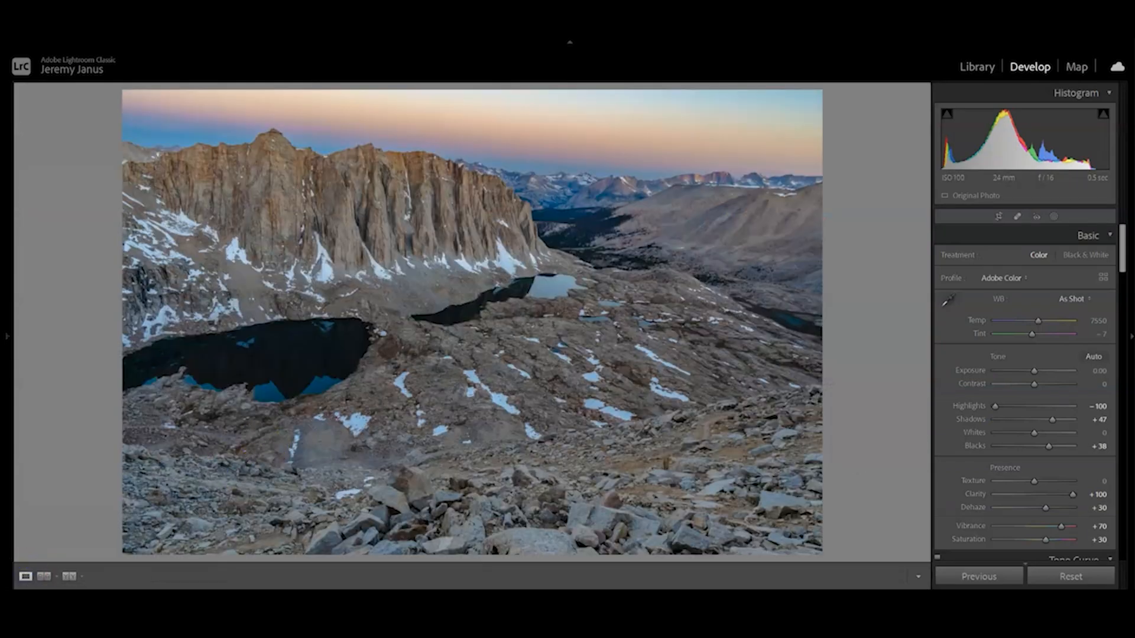